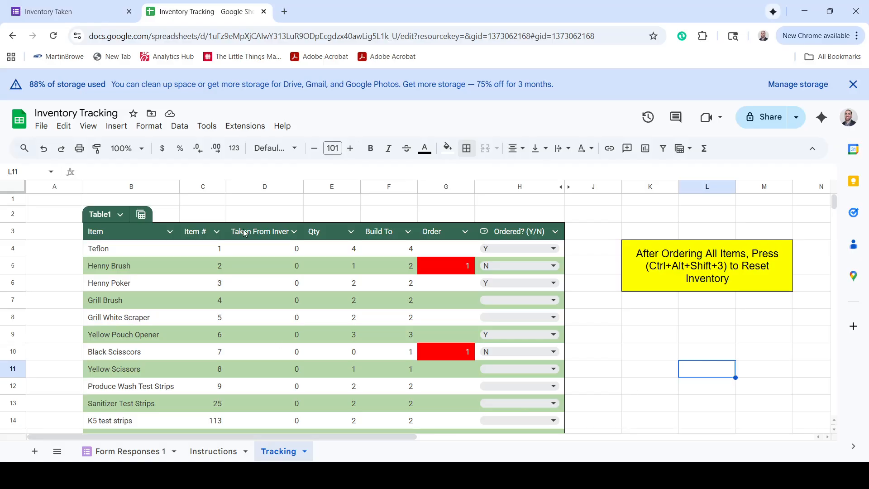
In the Inventory Taken form, enter 1 as the answer for both Inventory Item #1 and Inventory Item # 2.
{"action": "left_click", "coordinate": [77, 8]}
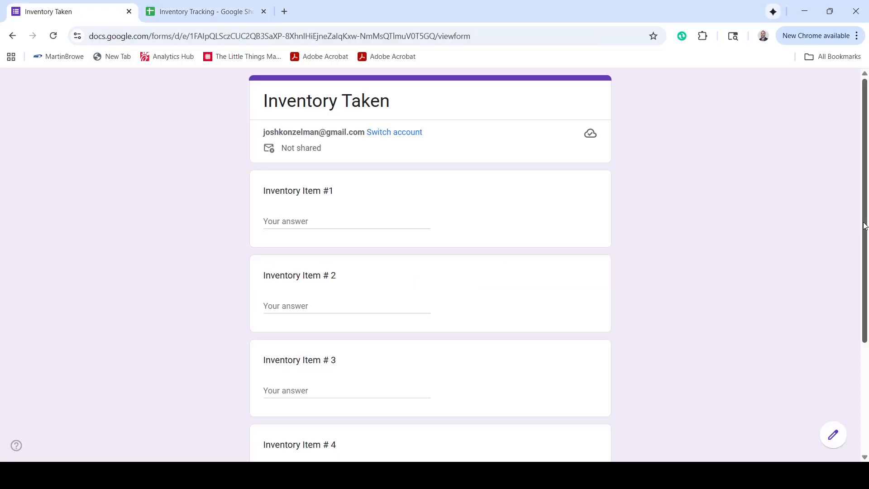
{"action": "left_click_drag", "start_coordinate": [863, 226], "coordinate": [851, 271]}
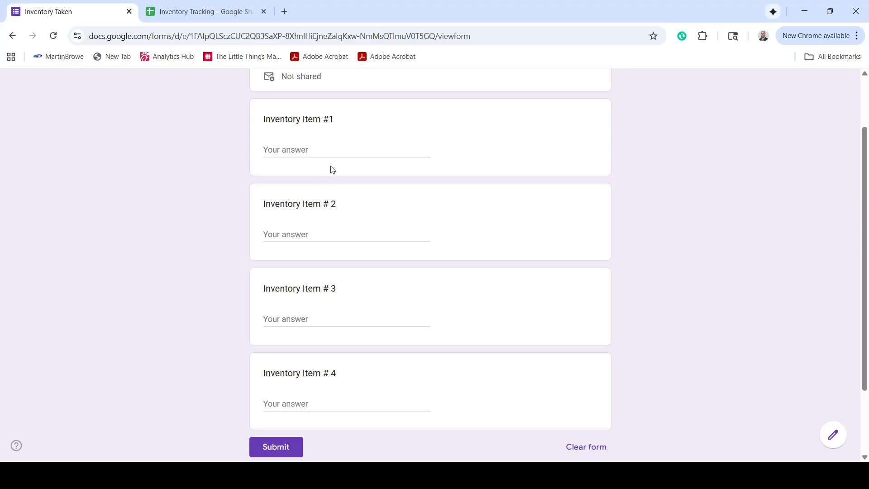
{"action": "left_click", "coordinate": [358, 152]}
{"action": "type", "text": "1"}
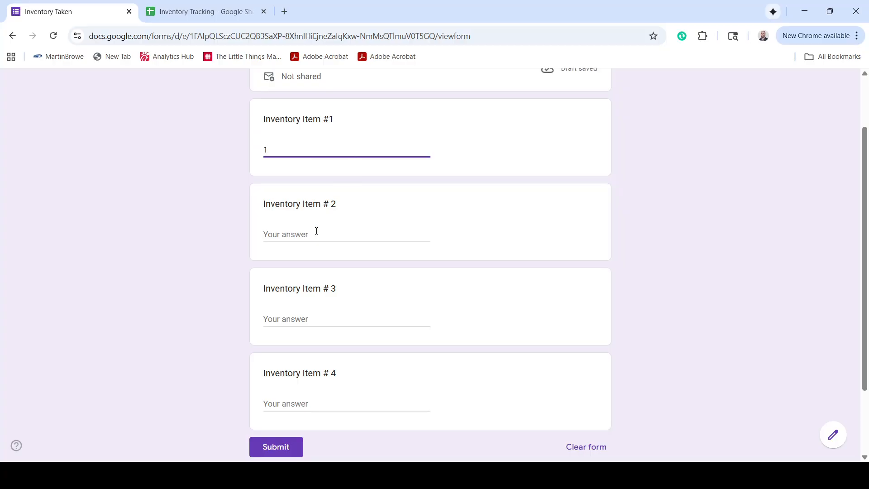
{"action": "left_click", "coordinate": [314, 235]}
{"action": "type", "text": "1"}
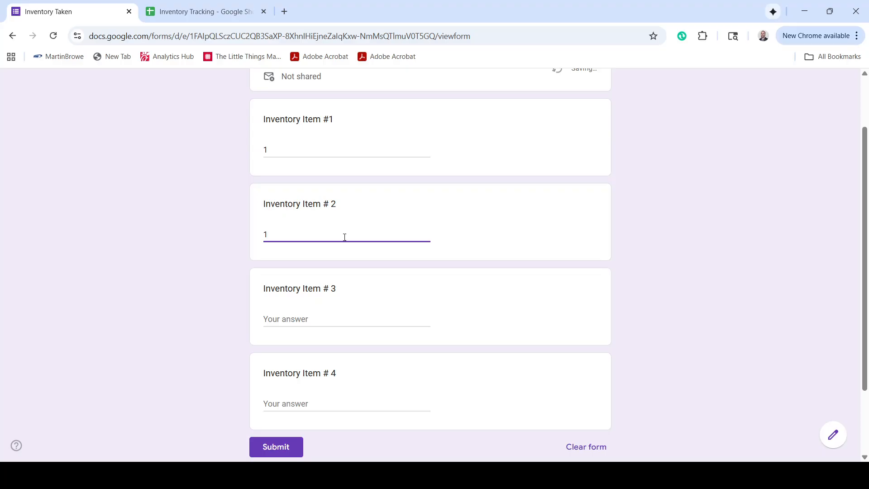
Change the Inventory Item # 2 answer to 3.
{"action": "left_click_drag", "start_coordinate": [866, 262], "coordinate": [865, 254]}
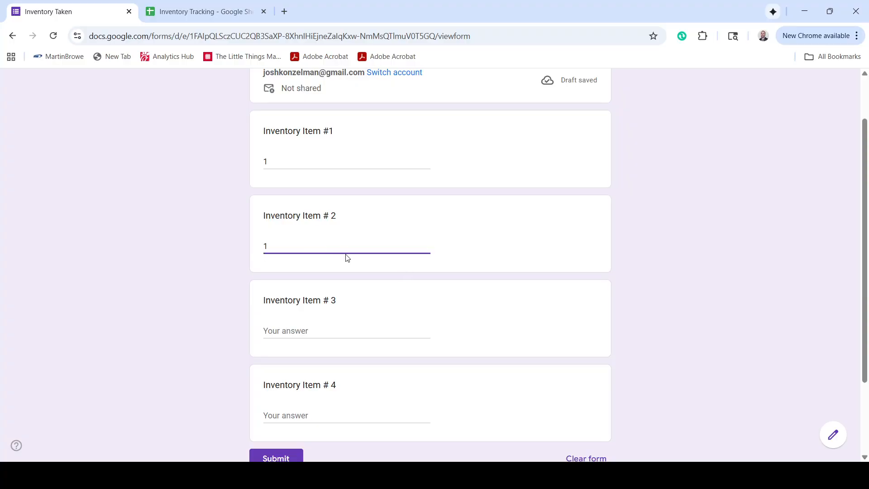
{"action": "key", "text": "BackSpace"}
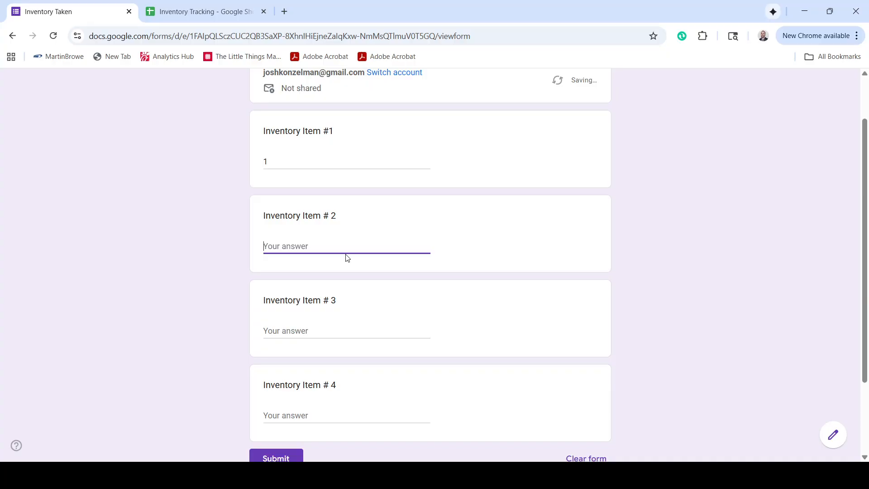
{"action": "type", "text": "3"}
{"action": "left_click", "coordinate": [308, 333]}
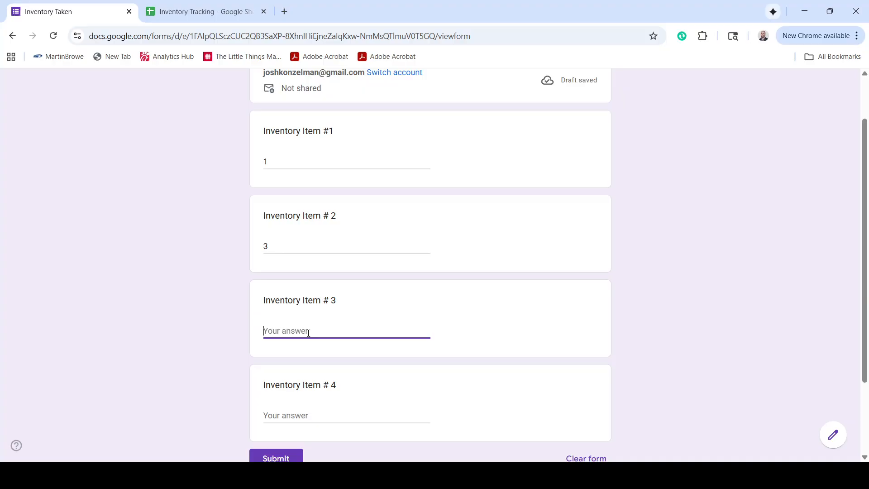
Try 0001 as the Inventory Item #1 answer and set it back to 1.
{"action": "left_click", "coordinate": [272, 164]}
{"action": "key", "text": "BackSpace"}
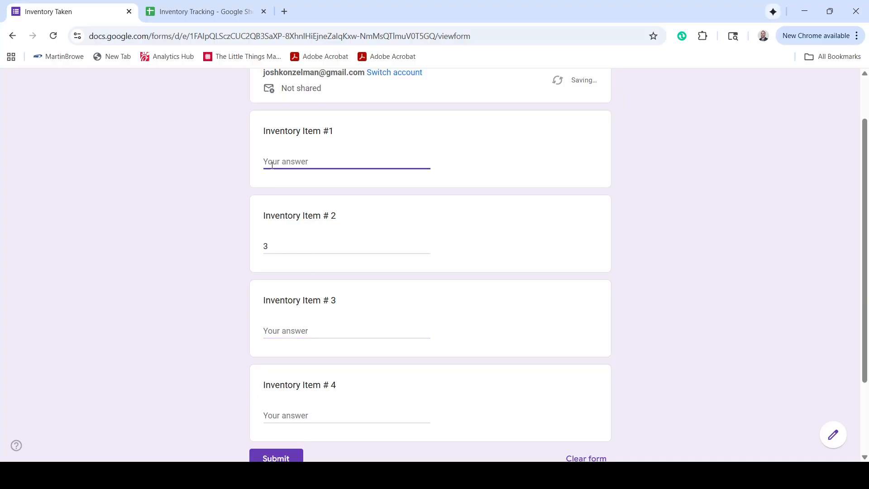
{"action": "type", "text": "0001"}
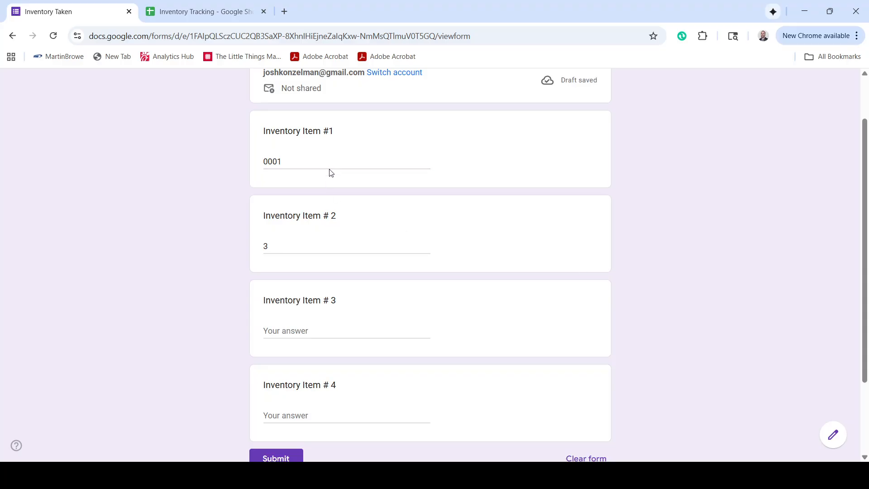
{"action": "left_click_drag", "start_coordinate": [282, 162], "coordinate": [264, 162]}
{"action": "key", "text": "BackSpace"}
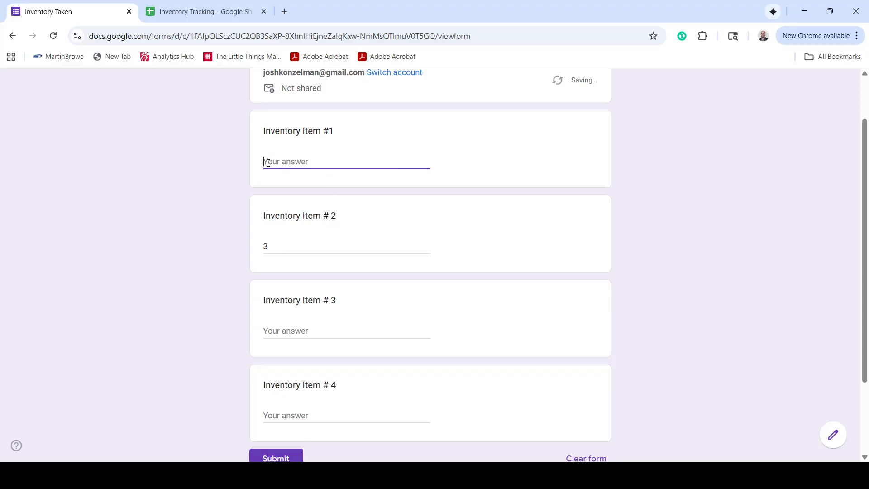
{"action": "type", "text": "1"}
{"action": "left_click", "coordinate": [722, 303]}
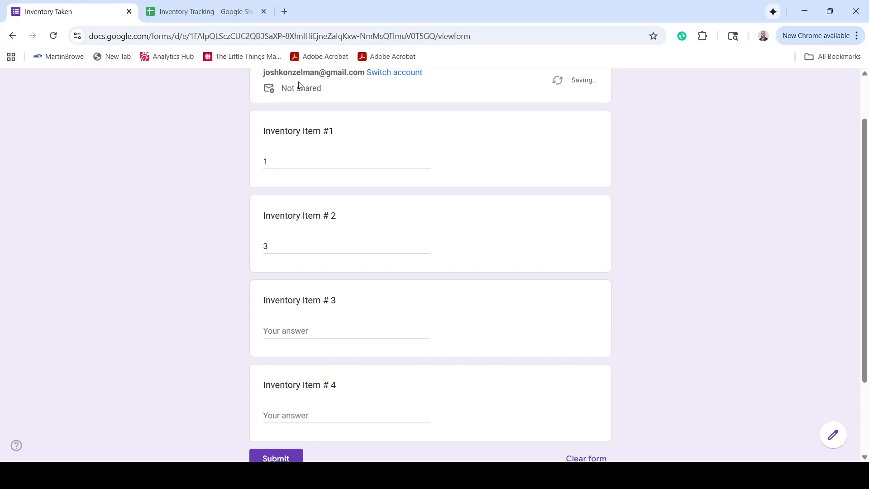
Switch to the Inventory Tracking spreadsheet and read the setup steps on the Instructions sheet.
{"action": "left_click", "coordinate": [227, 11]}
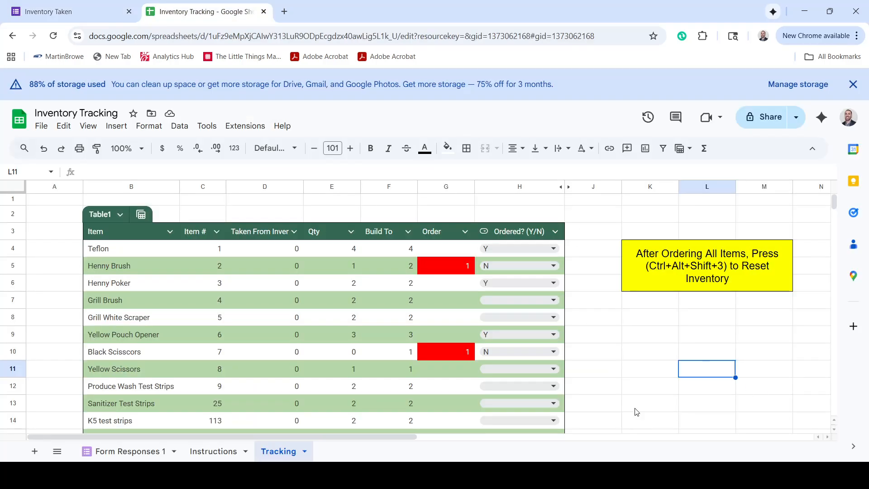
{"action": "left_click", "coordinate": [212, 455]}
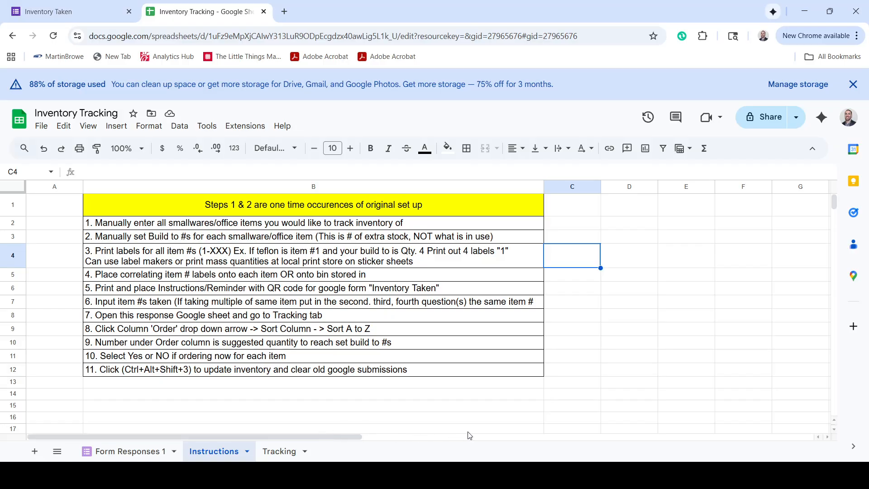
On the Tracking sheet, look through the item names from Teflon down to Grill White Scraper.
{"action": "left_click", "coordinate": [280, 453]}
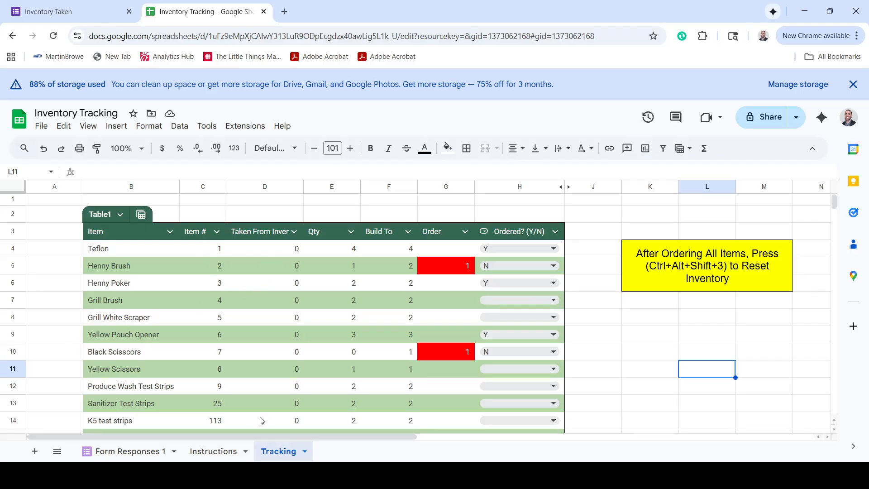
{"action": "left_click", "coordinate": [137, 250]}
{"action": "key", "text": "Down"}
{"action": "key", "text": "Down"}
{"action": "key", "text": "Down"}
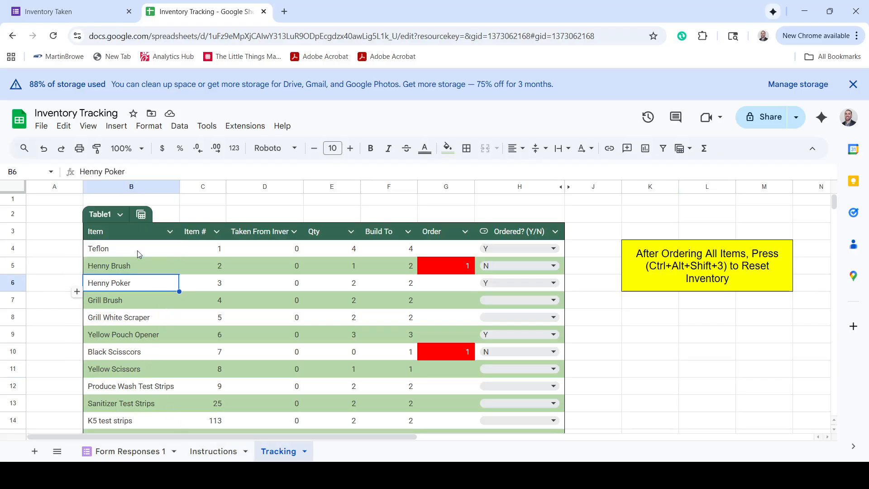
{"action": "key", "text": "ctrl+alt+shift+3"}
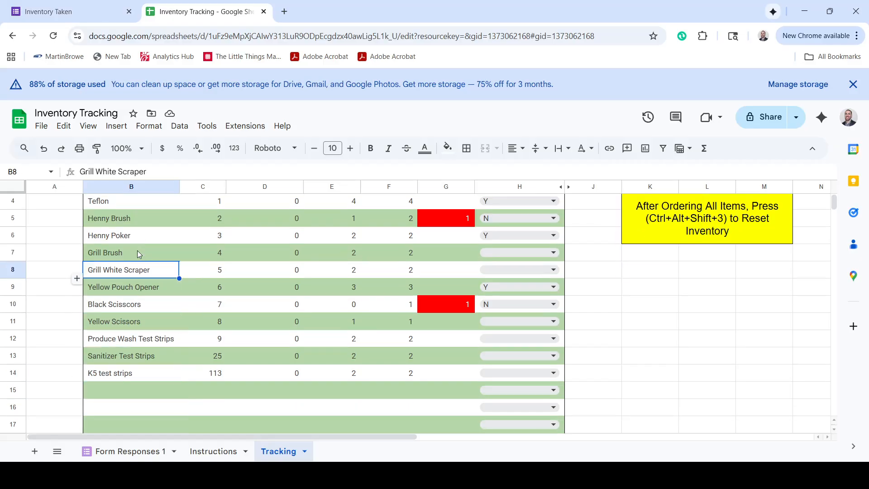
Go through the Item # column down to K5 test strips, matching the numbers with their item names.
{"action": "key", "text": "Right"}
{"action": "key", "text": "Down"}
{"action": "key", "text": "Down"}
{"action": "key", "text": "Down"}
{"action": "key", "text": "Down"}
{"action": "key", "text": "Down"}
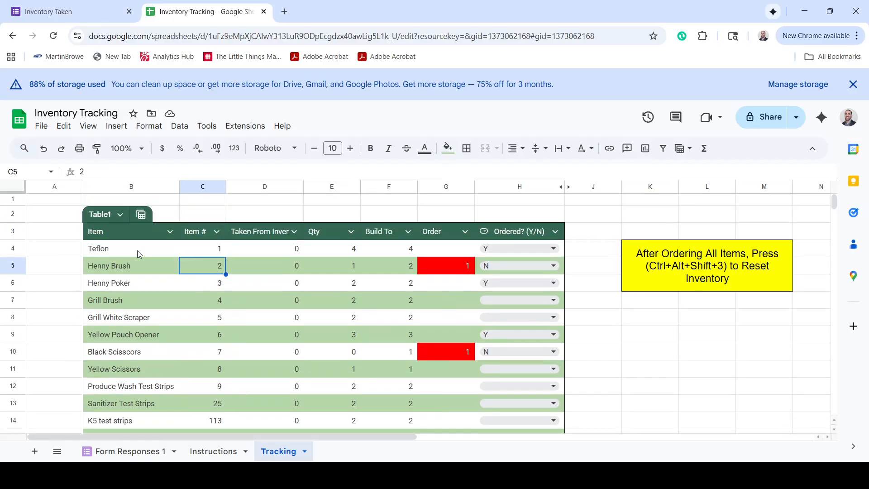
{"action": "key", "text": "Down"}
{"action": "key", "text": "Down"}
{"action": "key", "text": "Down"}
{"action": "key", "text": "Up"}
{"action": "key", "text": "Up"}
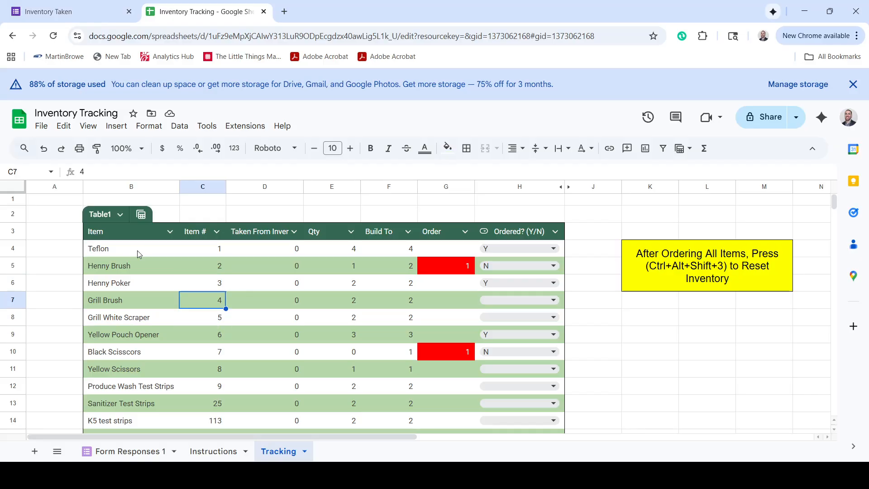
{"action": "key", "text": "Down"}
{"action": "key", "text": "Left"}
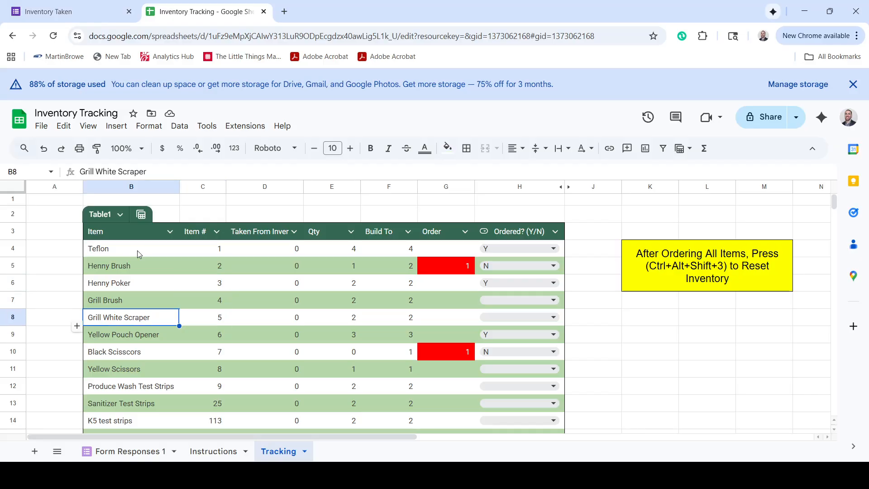
{"action": "key", "text": "Right"}
{"action": "key", "text": "Left"}
{"action": "key", "text": "Right"}
{"action": "key", "text": "Left"}
{"action": "key", "text": "Right"}
{"action": "key", "text": "Left"}
{"action": "key", "text": "Right"}
{"action": "key", "text": "Down"}
{"action": "key", "text": "Down"}
{"action": "key", "text": "Down"}
{"action": "key", "text": "Down"}
{"action": "key", "text": "Down"}
{"action": "key", "text": "Down"}
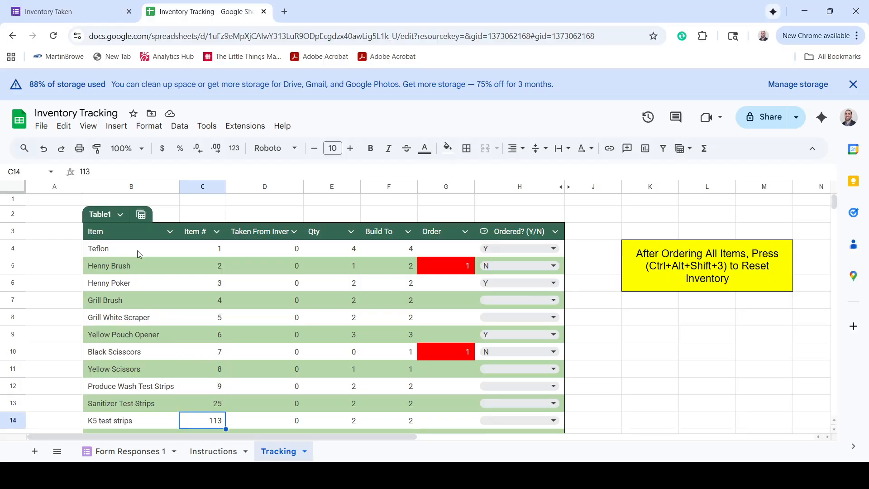
Compare the item numbers assigned to Sanitizer Test Strips and K5 test strips.
{"action": "key", "text": "Up"}
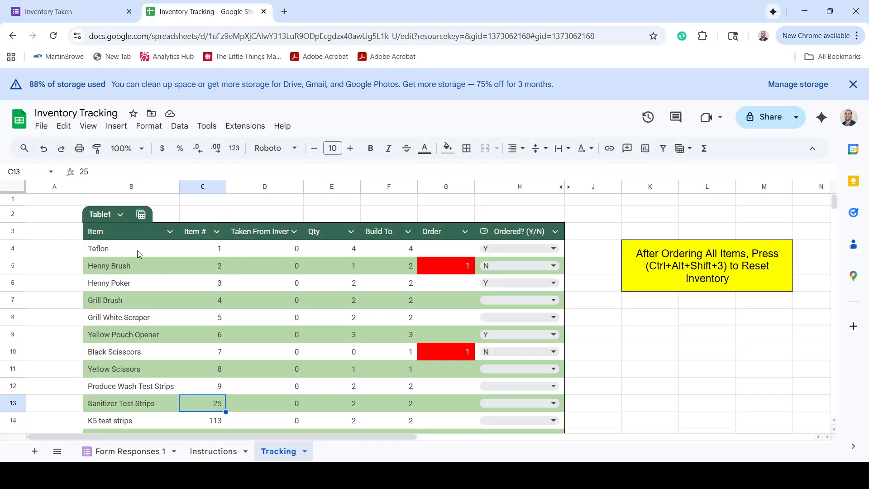
{"action": "key", "text": "Left"}
{"action": "key", "text": "Right"}
{"action": "key", "text": "Left"}
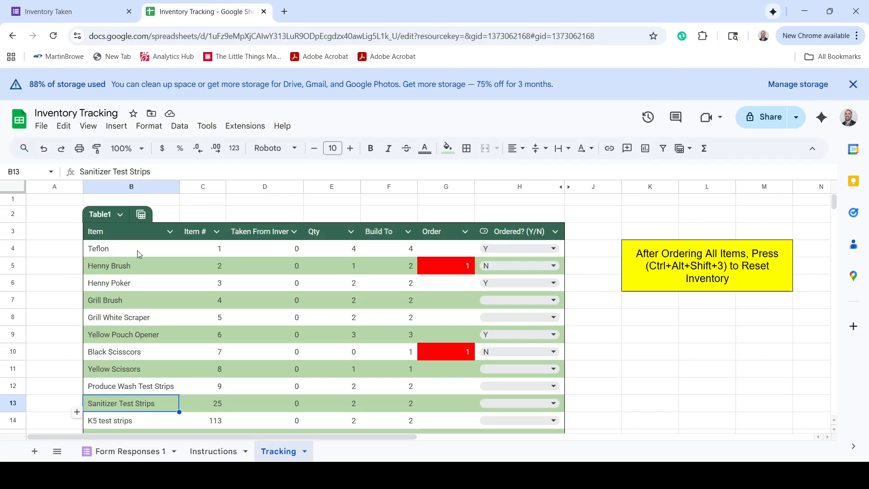
{"action": "key", "text": "Right"}
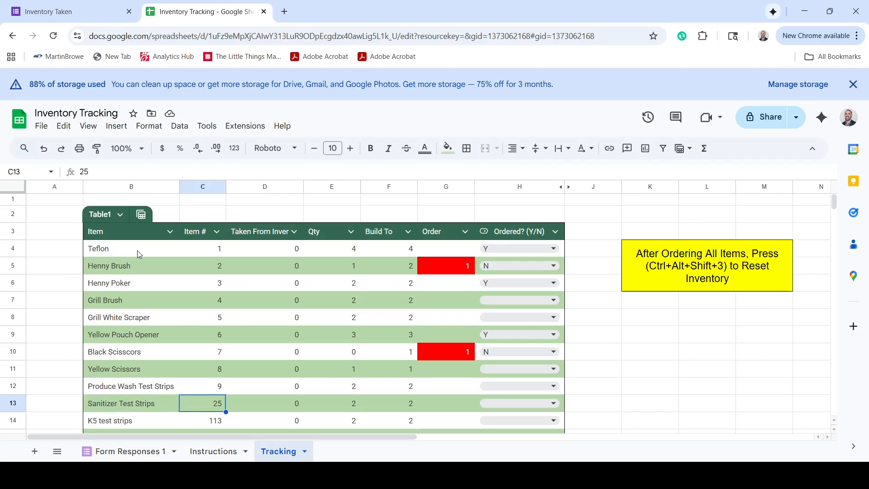
{"action": "key", "text": "Down"}
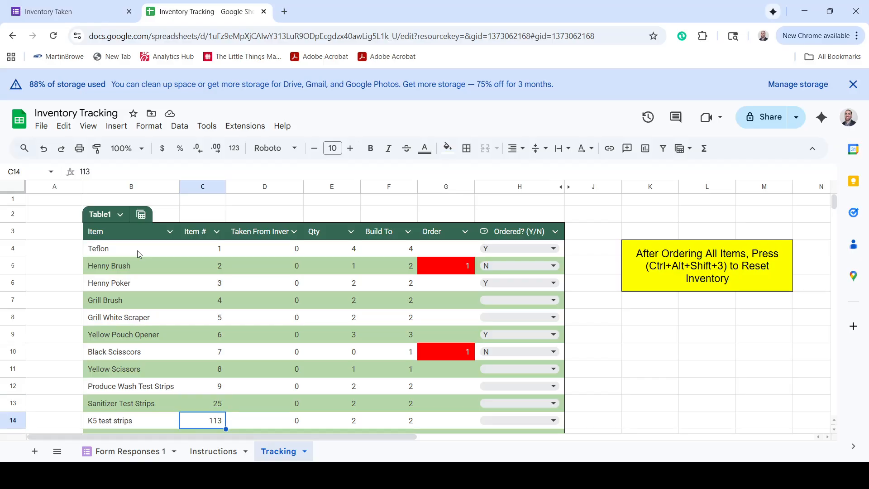
{"action": "key", "text": "Up"}
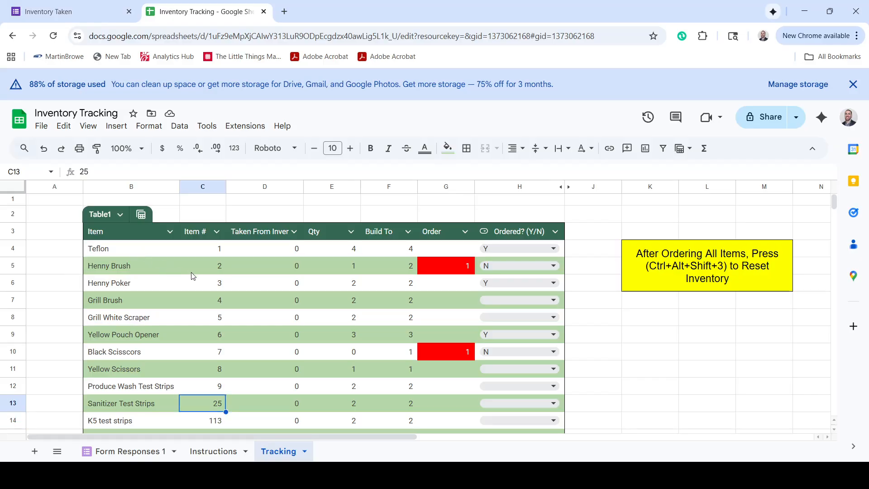
Examine the Build To quantities of the first items, Teflon, Henny Brush and Henny Poker.
{"action": "left_click", "coordinate": [130, 254]}
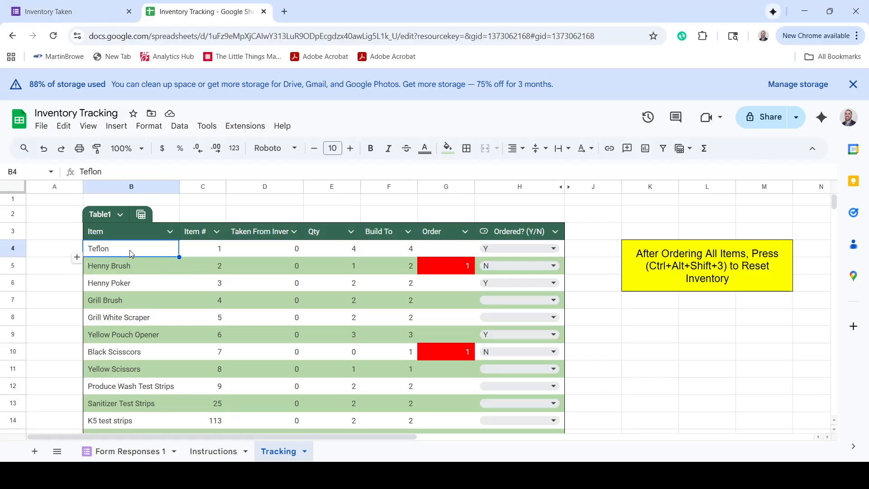
{"action": "left_click", "coordinate": [379, 250]}
{"action": "key", "text": "Down"}
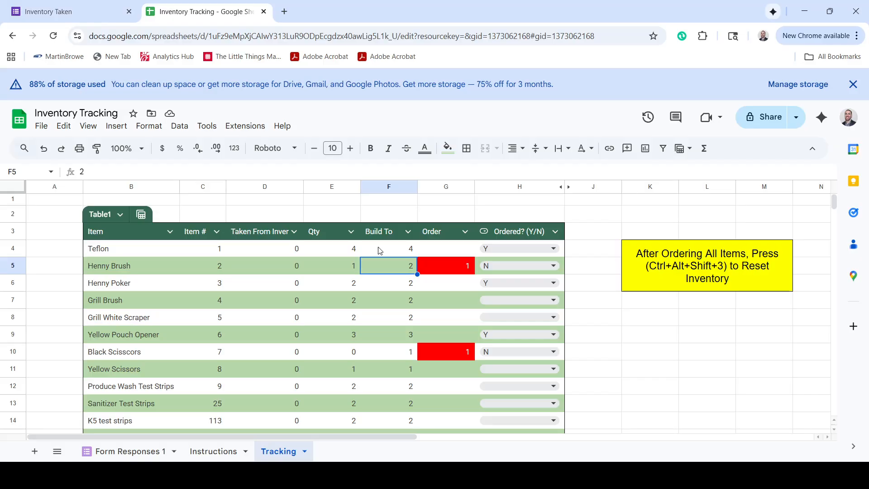
{"action": "key", "text": "Down"}
{"action": "key", "text": "Up"}
{"action": "key", "text": "Down"}
{"action": "key", "text": "Up"}
{"action": "key", "text": "Down"}
{"action": "key", "text": "Up"}
{"action": "key", "text": "Down"}
{"action": "key", "text": "Up"}
{"action": "key", "text": "Down"}
{"action": "key", "text": "Up"}
{"action": "key", "text": "Down"}
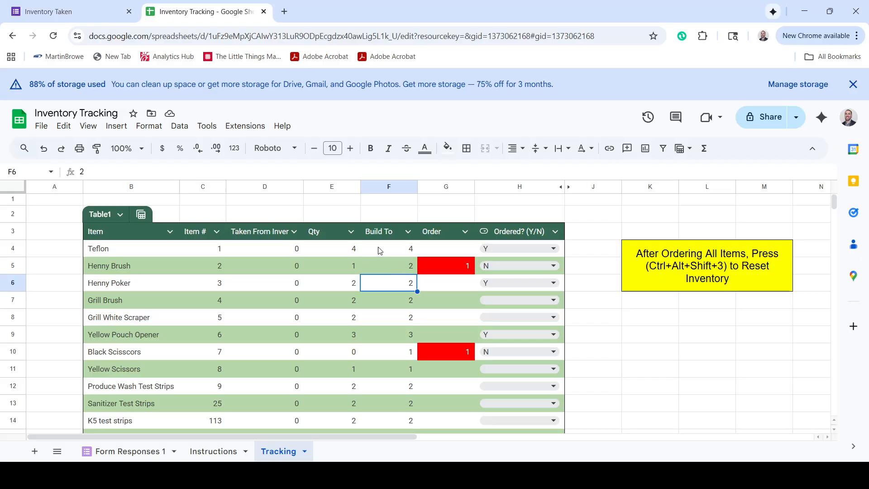
{"action": "key", "text": "Up"}
{"action": "key", "text": "Down"}
{"action": "key", "text": "Up"}
{"action": "key", "text": "Down"}
{"action": "key", "text": "Up"}
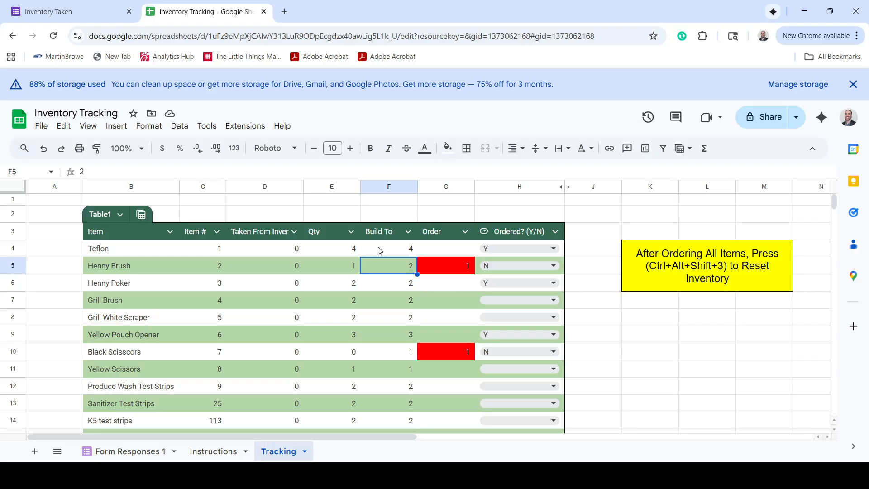
{"action": "key", "text": "Down"}
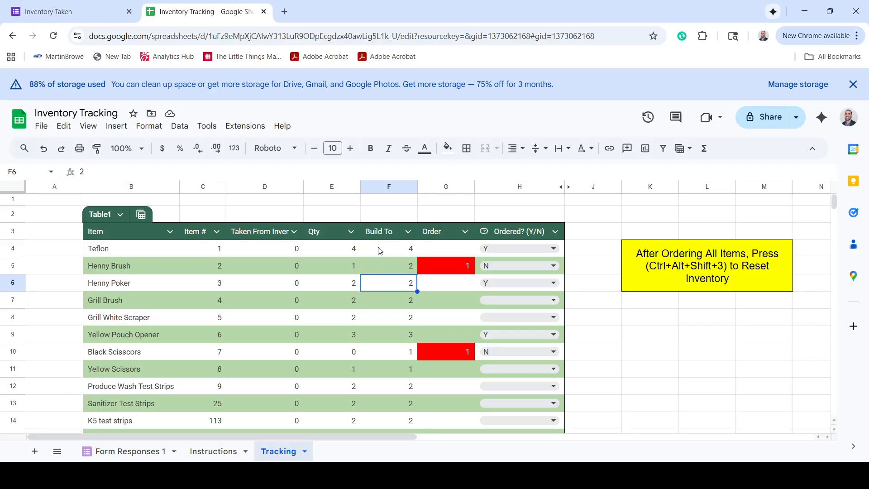
{"action": "key", "text": "Up"}
{"action": "key", "text": "Down"}
{"action": "key", "text": "Up"}
{"action": "key", "text": "Up"}
Scan the Build To column down to the table's empty rows and return to the top of the sheet.
{"action": "key", "text": "Down"}
{"action": "key", "text": "Down"}
{"action": "key", "text": "Down"}
{"action": "key", "text": "Down"}
{"action": "key", "text": "Down"}
{"action": "key", "text": "Down"}
{"action": "key", "text": "Down"}
{"action": "key", "text": "Down"}
{"action": "key", "text": "Down"}
{"action": "key", "text": "Down"}
{"action": "key", "text": "Down"}
{"action": "key", "text": "Down"}
{"action": "key", "text": "Down"}
{"action": "key", "text": "Down"}
{"action": "key", "text": "Down"}
{"action": "key", "text": "Down"}
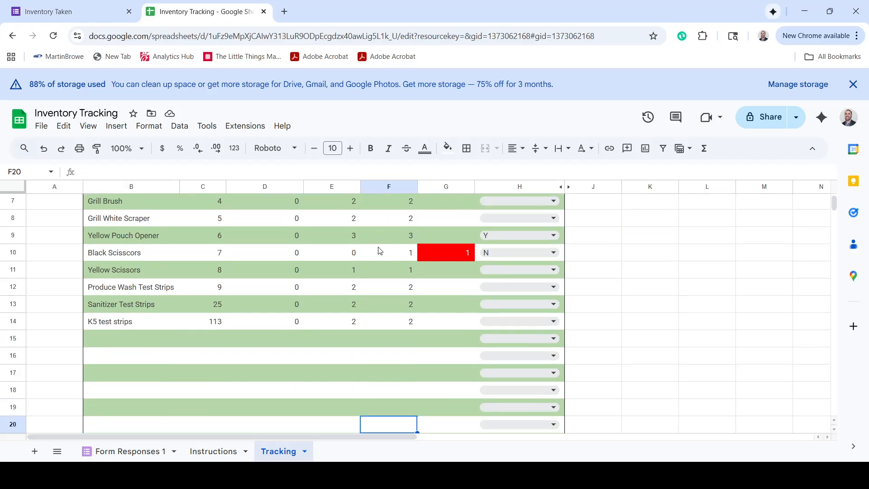
{"action": "key", "text": "Up"}
{"action": "key", "text": "Up"}
{"action": "key", "text": "Up"}
{"action": "key", "text": "Up"}
{"action": "key", "text": "Up"}
{"action": "key", "text": "Up"}
{"action": "key", "text": "Up"}
{"action": "key", "text": "Up"}
{"action": "key", "text": "Up"}
{"action": "key", "text": "Up"}
{"action": "key", "text": "Up"}
{"action": "key", "text": "Up"}
{"action": "key", "text": "Up"}
{"action": "key", "text": "Up"}
{"action": "key", "text": "Up"}
{"action": "key", "text": "Up"}
{"action": "key", "text": "Up"}
{"action": "key", "text": "Up"}
{"action": "key", "text": "Up"}
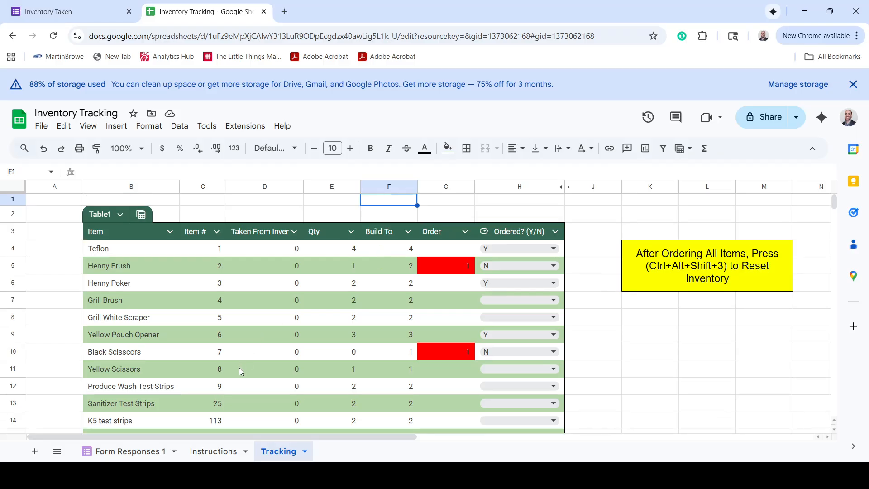
Review the Instructions sheet again and return to the answers in the Inventory Taken form.
{"action": "left_click", "coordinate": [211, 448]}
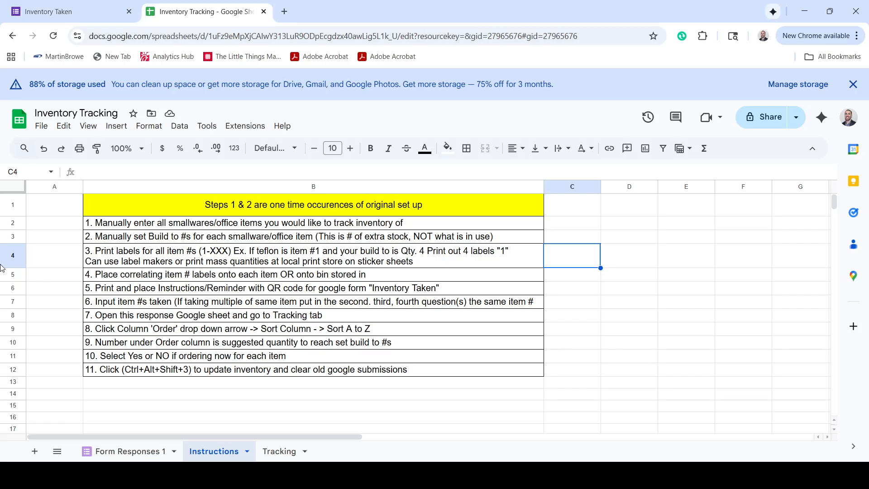
{"action": "left_click", "coordinate": [63, 14]}
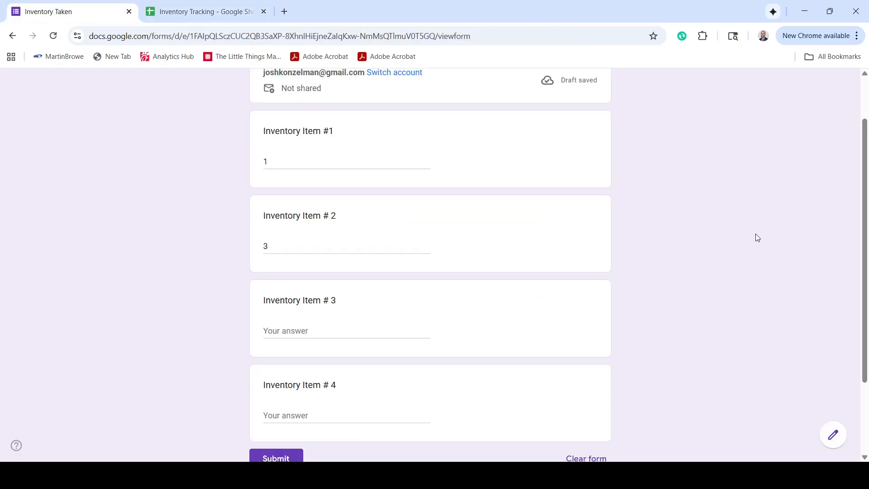
{"action": "scroll", "coordinate": [865, 254], "scroll_direction": "up", "scroll_amount": 1}
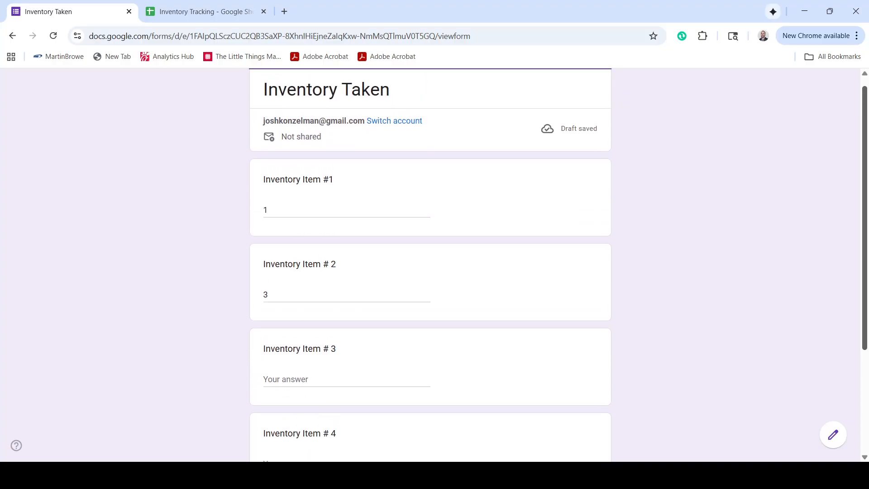
Try item number 1 as the Inventory Item # 2 answer in the form, and restore the answer to 3.
{"action": "scroll", "coordinate": [464, 395], "scroll_direction": "down", "scroll_amount": 2}
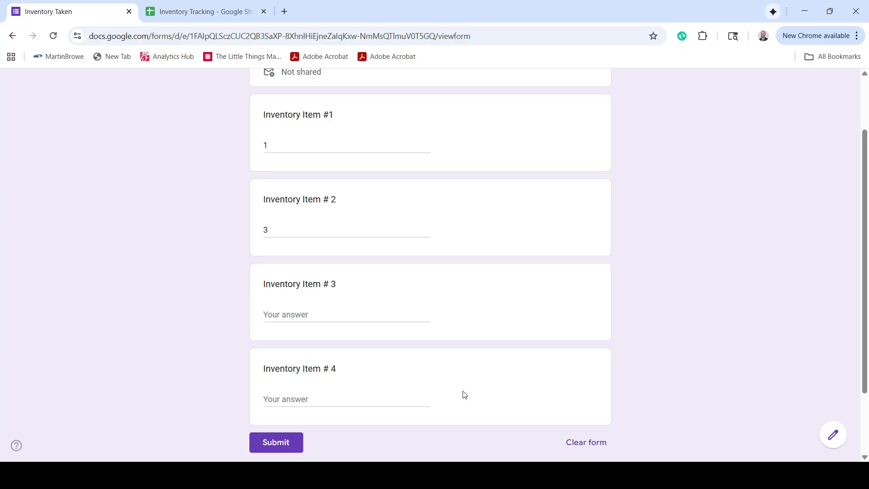
{"action": "left_click", "coordinate": [350, 318]}
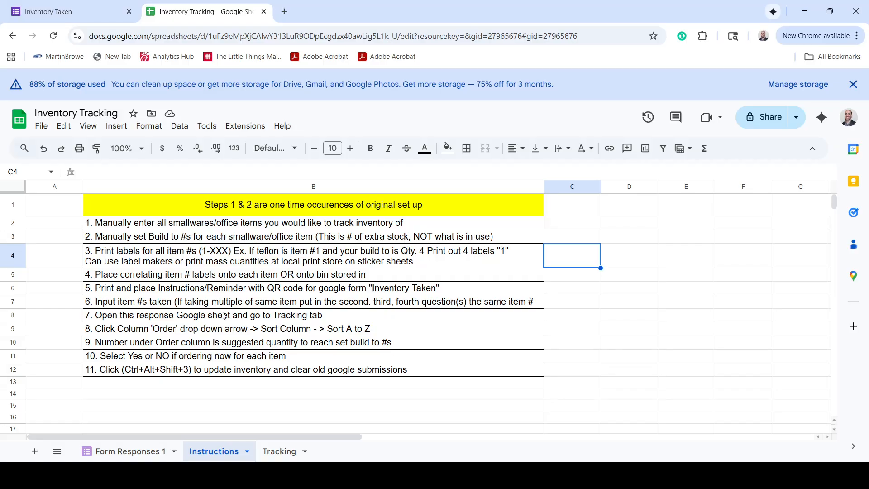
{"action": "left_click", "coordinate": [46, 6]}
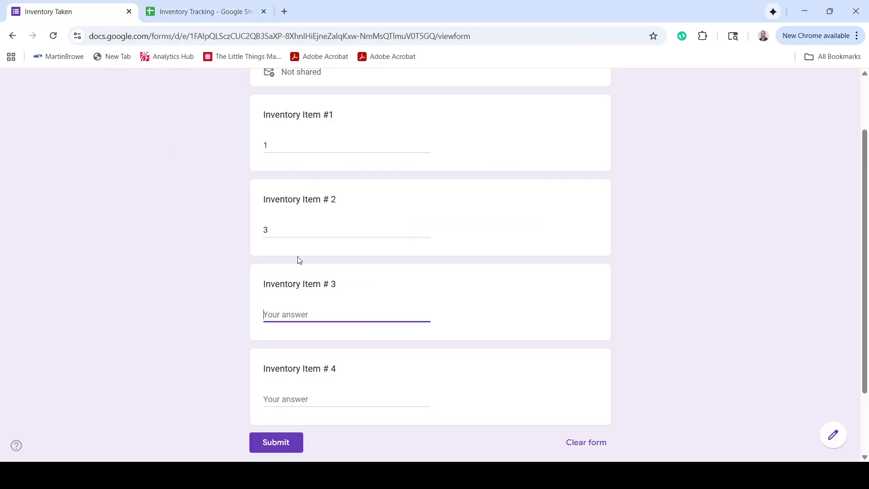
{"action": "left_click", "coordinate": [309, 236]}
{"action": "key", "text": "BackSpace"}
{"action": "type", "text": "1"}
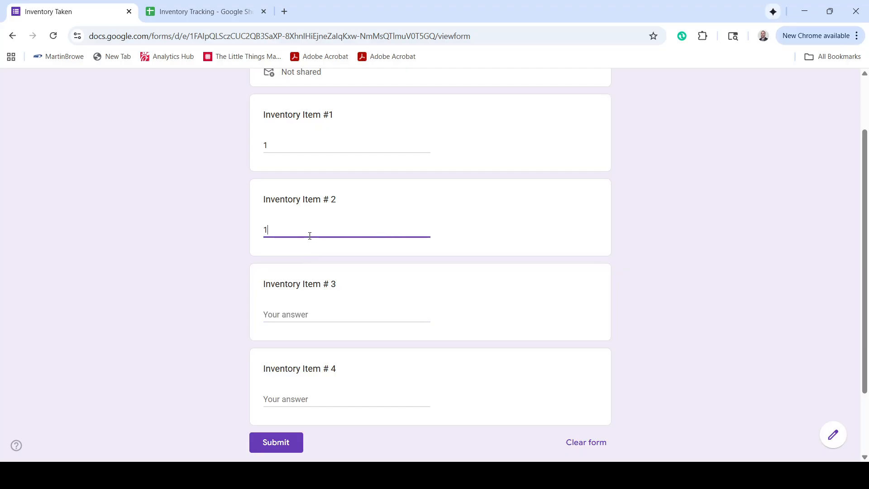
{"action": "key", "text": "BackSpace"}
{"action": "type", "text": "3"}
Look up item numbers in the Tracking sheet and answer Inventory Item # 3 with 25 and Inventory Item # 4 with 113.
{"action": "left_click", "coordinate": [204, 11]}
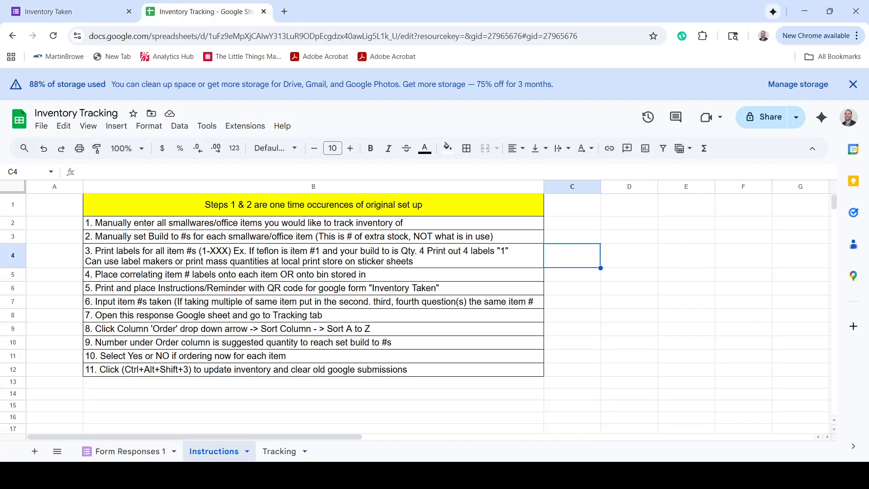
{"action": "left_click", "coordinate": [279, 451]}
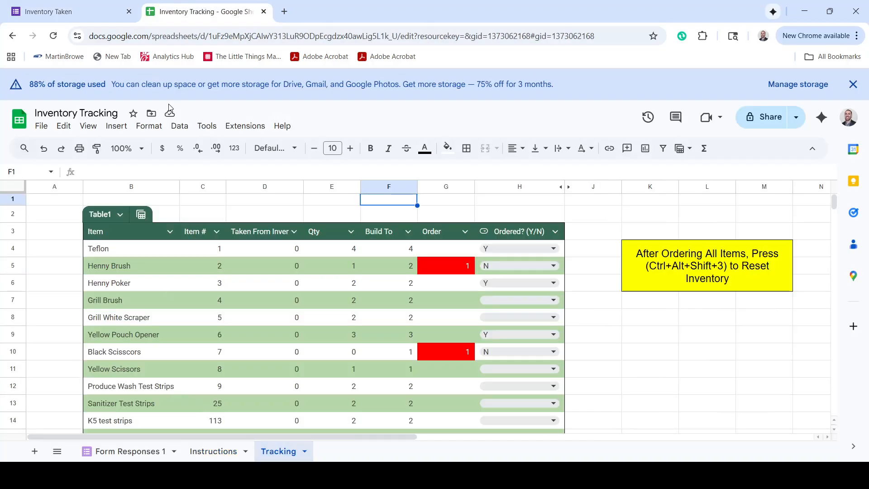
{"action": "left_click", "coordinate": [82, 10]}
{"action": "left_click", "coordinate": [285, 309]}
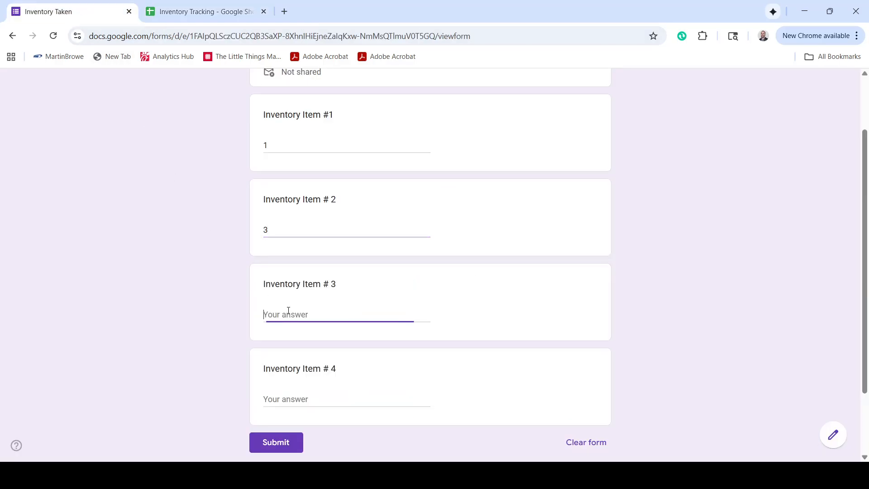
{"action": "type", "text": "25"}
{"action": "left_click", "coordinate": [298, 401]}
{"action": "type", "text": "113"}
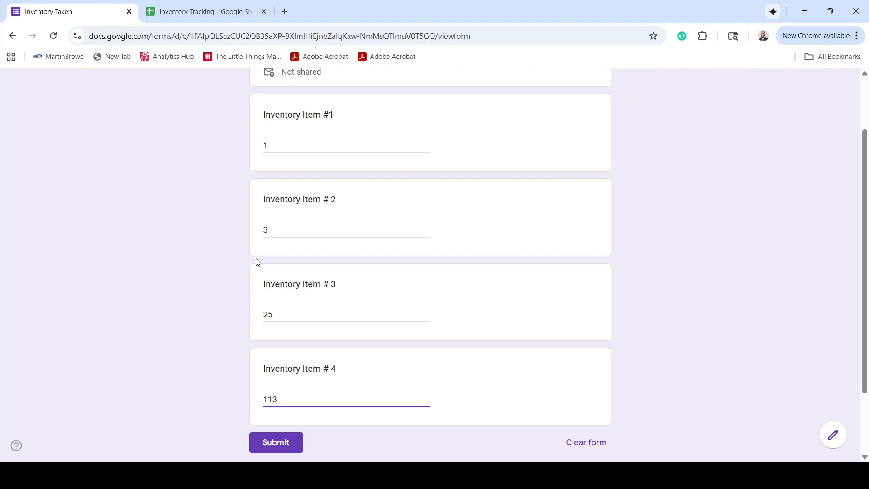
Review the Instructions sheet and compare the Tracking sheet with the answers filled into the form.
{"action": "left_click", "coordinate": [213, 10]}
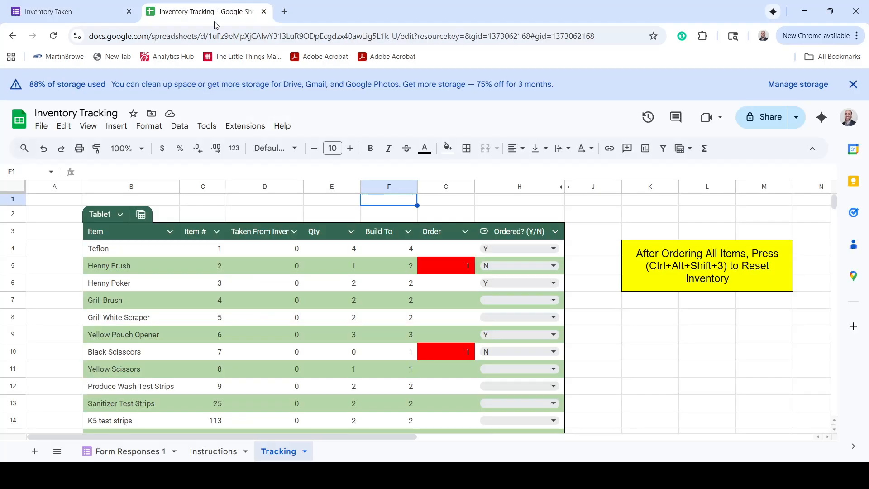
{"action": "left_click", "coordinate": [219, 452]}
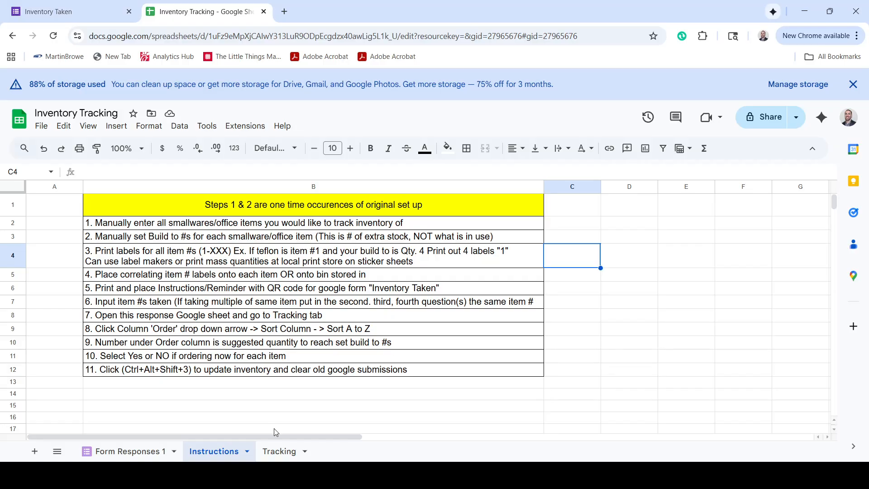
{"action": "left_click", "coordinate": [275, 451]}
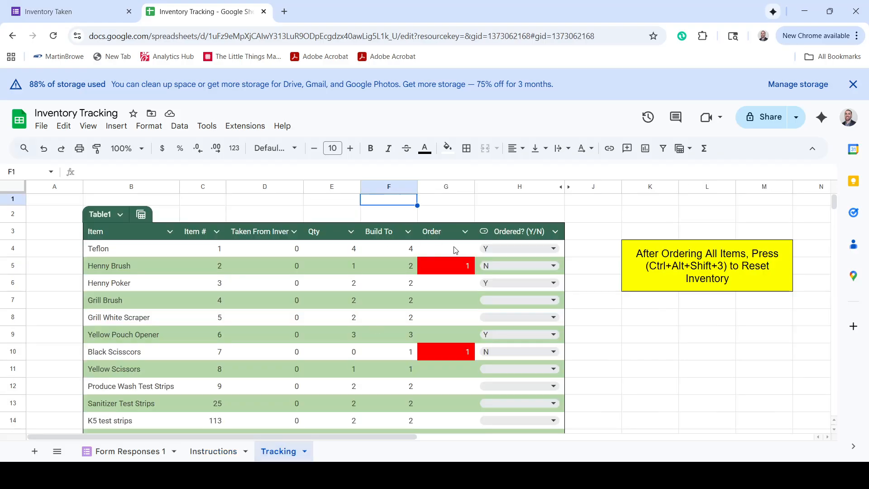
{"action": "left_click", "coordinate": [76, 18]}
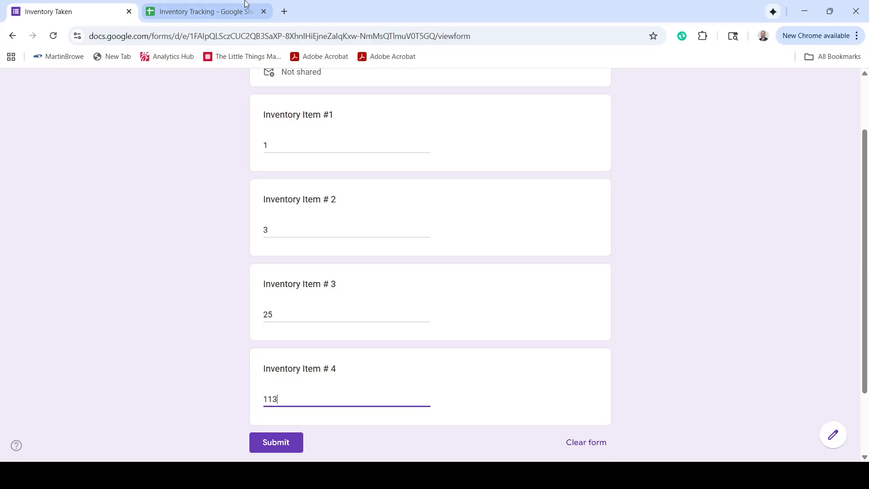
{"action": "left_click", "coordinate": [190, 13]}
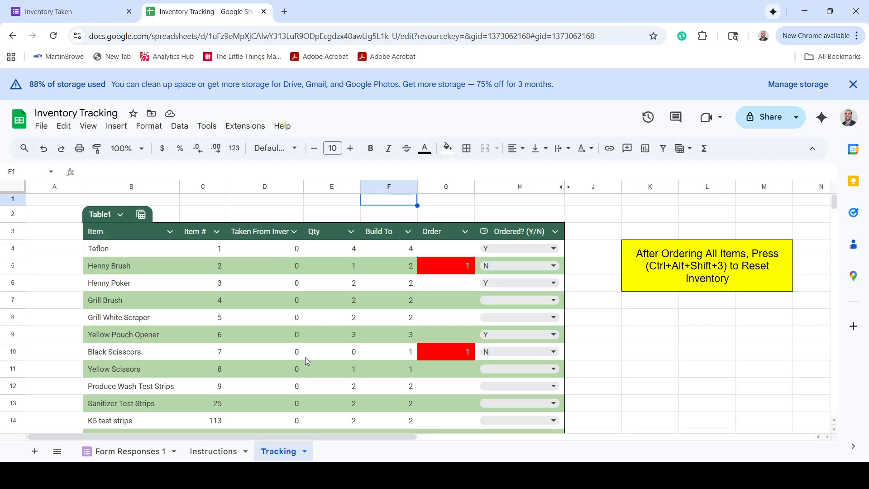
Submit the Inventory Taken form and return to the Tracking sheet.
{"action": "left_click", "coordinate": [88, 11]}
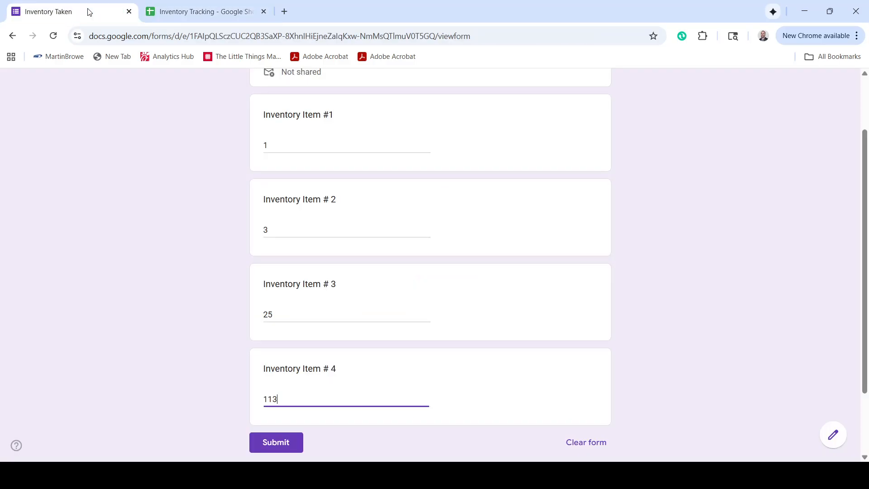
{"action": "left_click", "coordinate": [267, 442]}
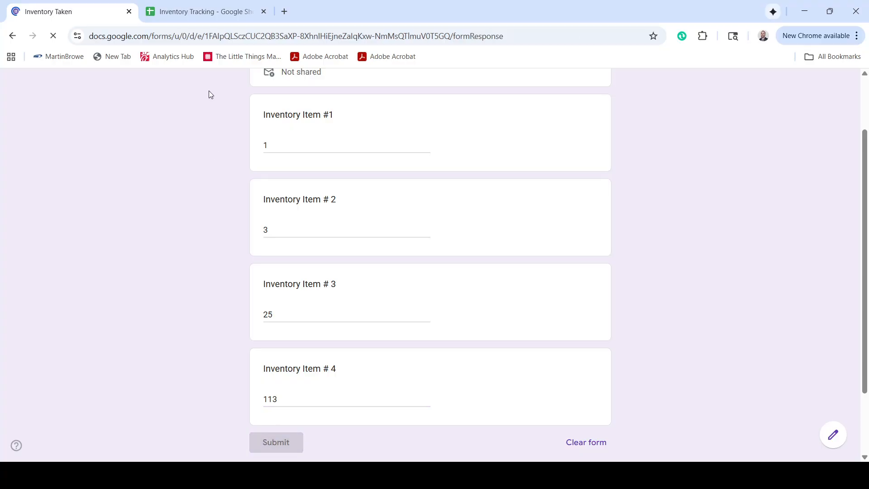
{"action": "left_click", "coordinate": [205, 12]}
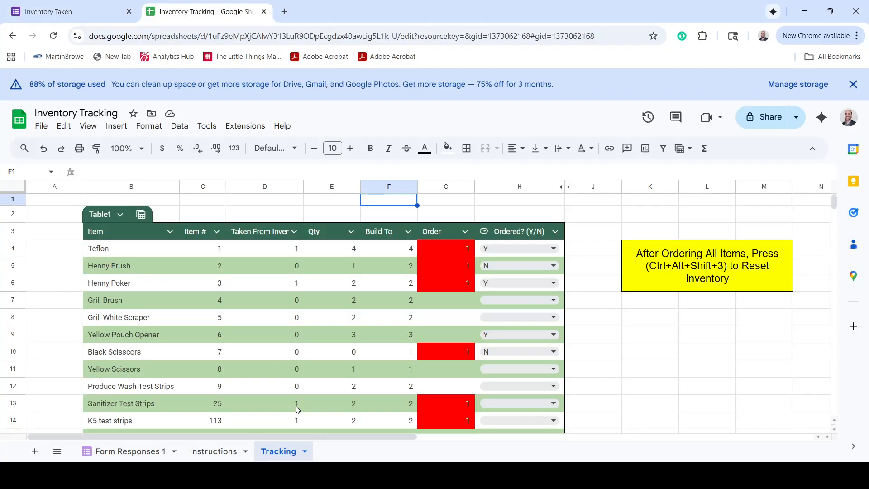
Examine Teflon's Qty, Build To, Taken From Inventory and Order cells in the Tracking table.
{"action": "left_click", "coordinate": [345, 254]}
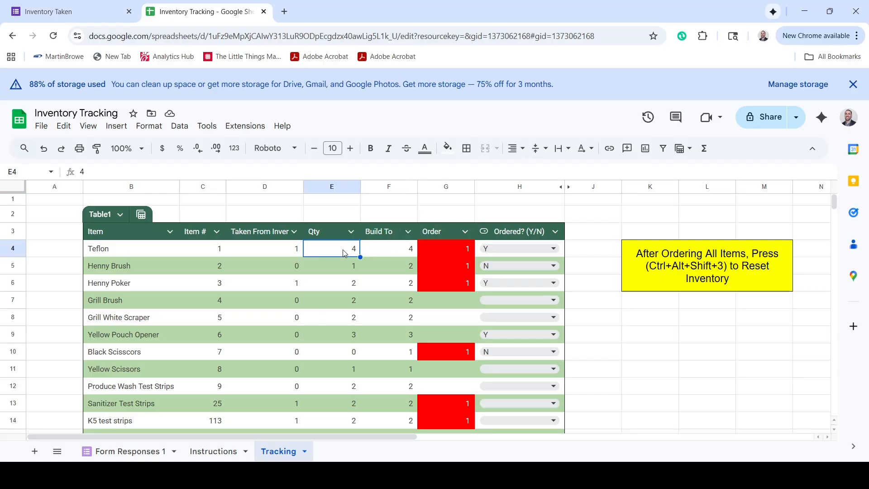
{"action": "left_click", "coordinate": [395, 256]}
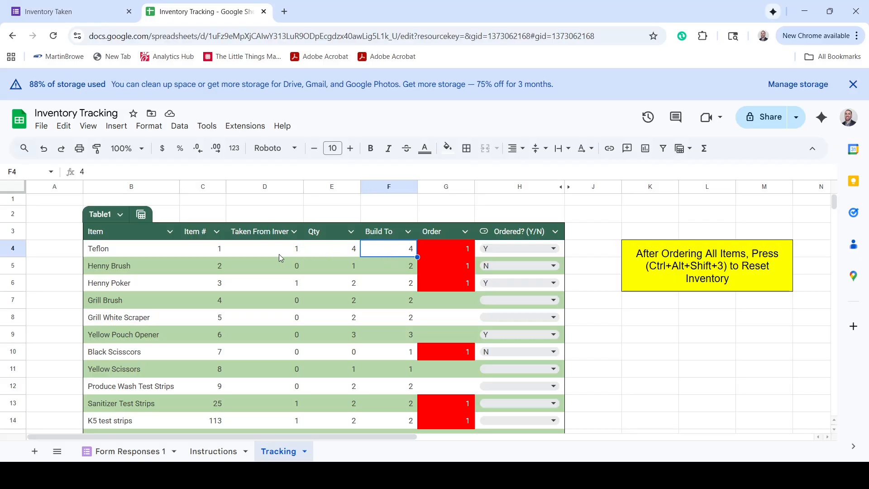
{"action": "left_click", "coordinate": [322, 248]}
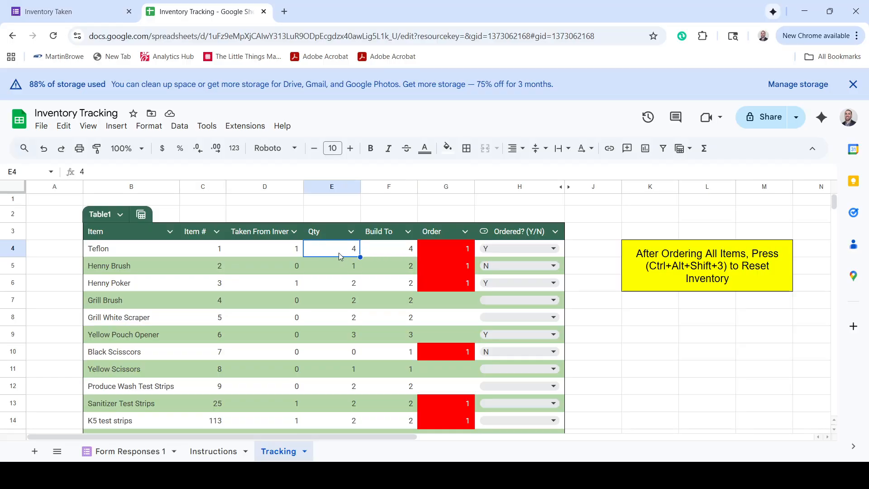
{"action": "left_click", "coordinate": [274, 258]}
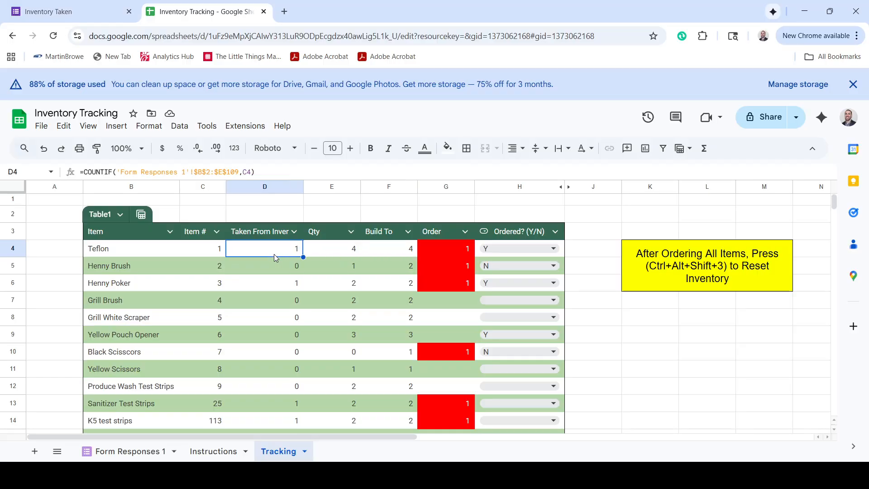
{"action": "left_click", "coordinate": [384, 250]}
{"action": "left_click", "coordinate": [435, 250]}
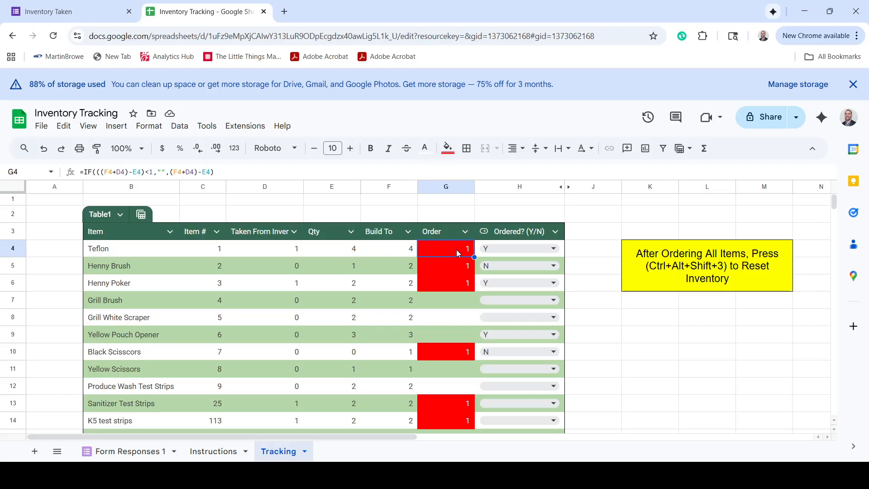
{"action": "left_click", "coordinate": [639, 375]}
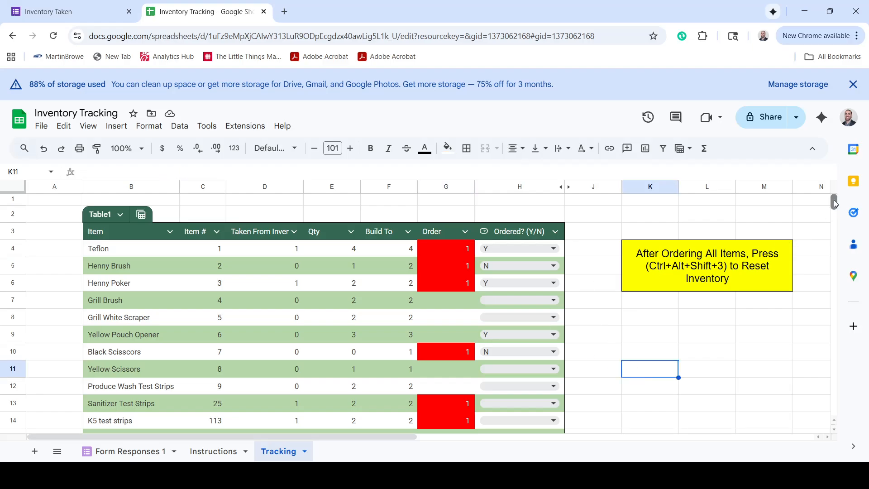
Sort the Tracking table by the Order column from A to Z and check Teflon's order quantity.
{"action": "left_click_drag", "start_coordinate": [835, 200], "coordinate": [834, 190]}
{"action": "left_click", "coordinate": [466, 231]}
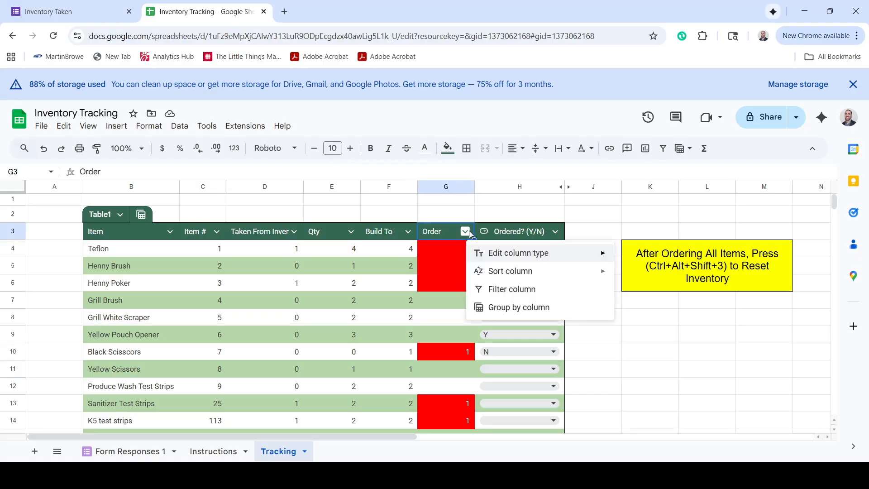
{"action": "mouse_move", "coordinate": [507, 271]}
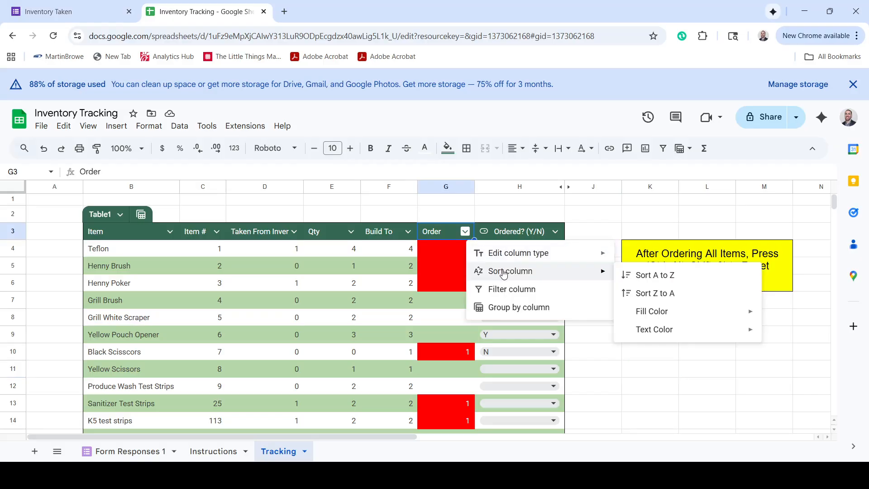
{"action": "left_click", "coordinate": [665, 280]}
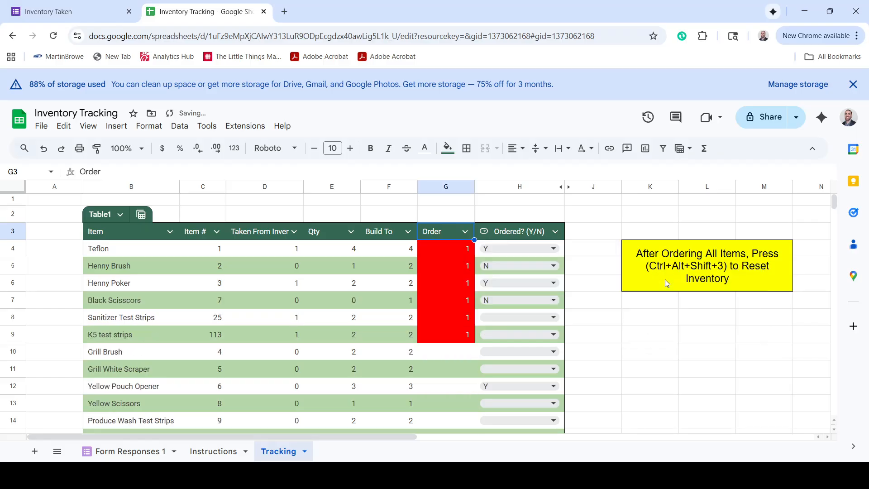
{"action": "left_click", "coordinate": [644, 418]}
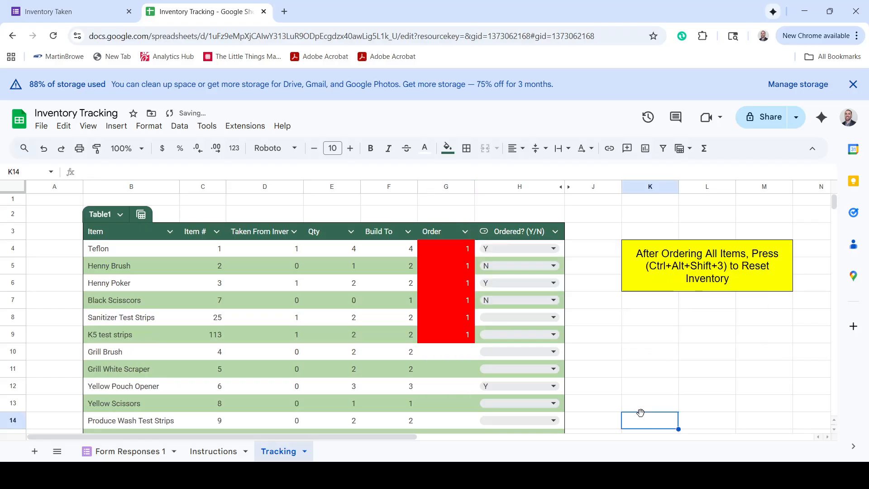
{"action": "left_click", "coordinate": [472, 250]}
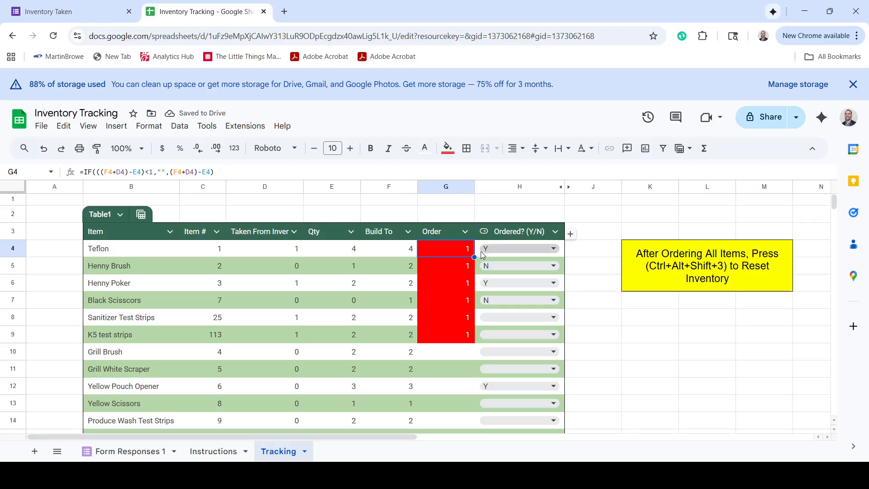
{"action": "left_click", "coordinate": [642, 408]}
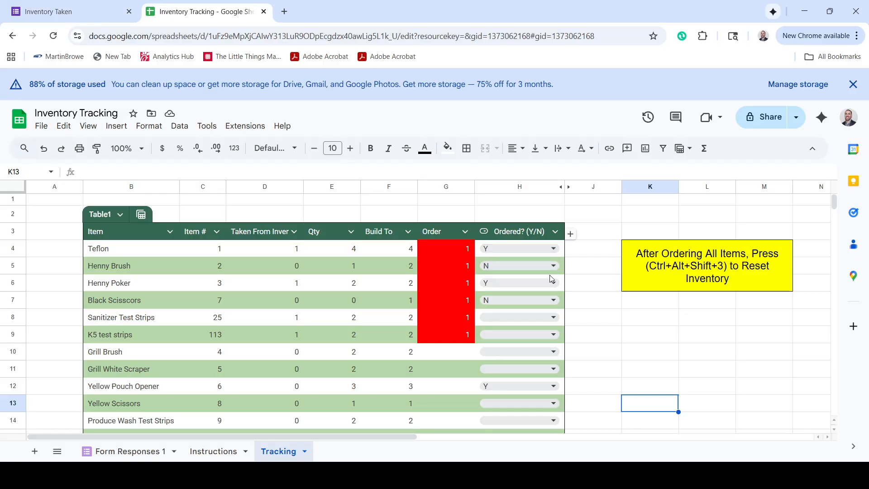
Set Ordered? (Y/N) to Y for Black Scisscors, Sanitizer Test Strips and K5 test strips.
{"action": "left_click", "coordinate": [550, 300]}
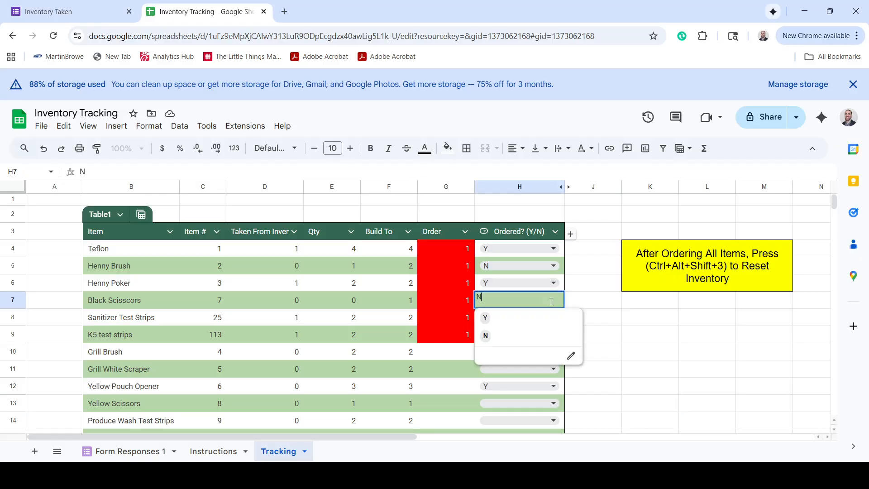
{"action": "left_click", "coordinate": [538, 317]}
{"action": "left_click", "coordinate": [538, 318]}
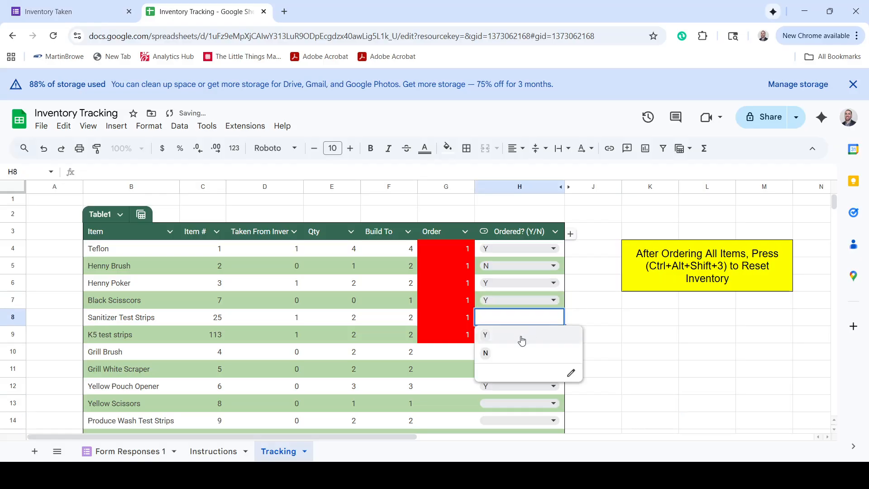
{"action": "left_click", "coordinate": [522, 340]}
{"action": "left_click", "coordinate": [520, 336]}
{"action": "left_click", "coordinate": [501, 351]}
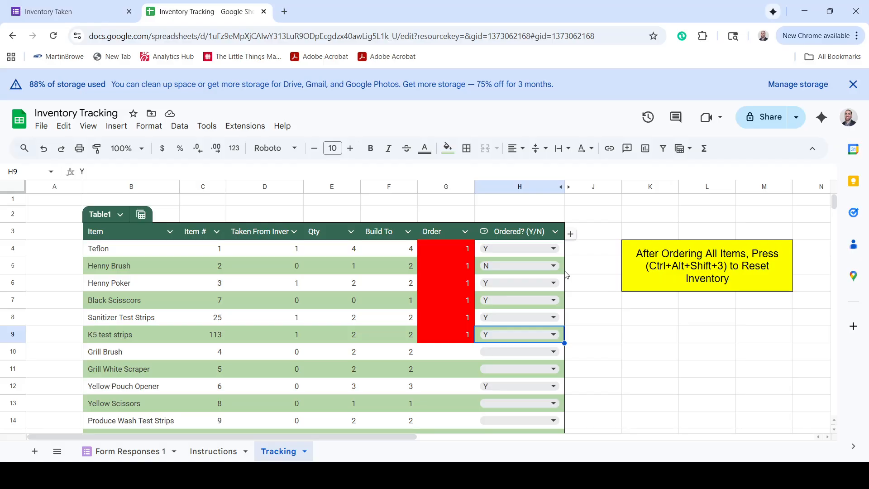
Run the macro that resets the inventory and clears the form submissions, and reopen the Tracking sheet to check it.
{"action": "left_click", "coordinate": [595, 268]}
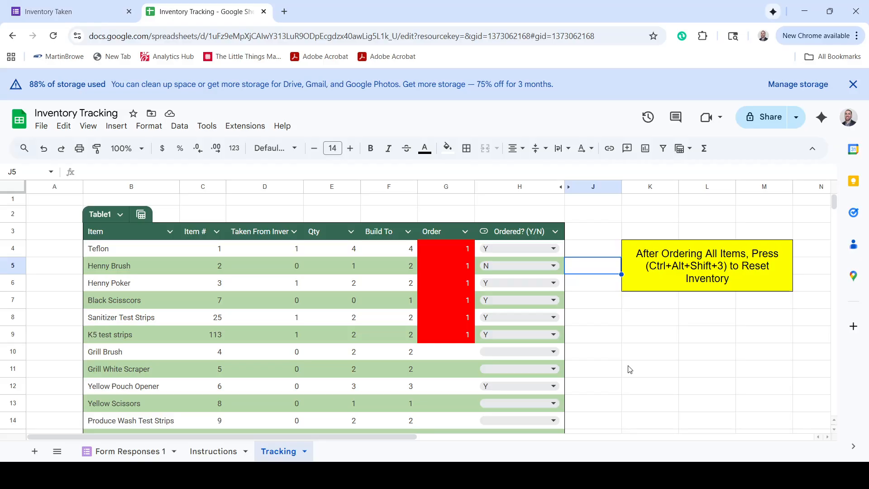
{"action": "key", "text": "ctrl+alt+shift+3"}
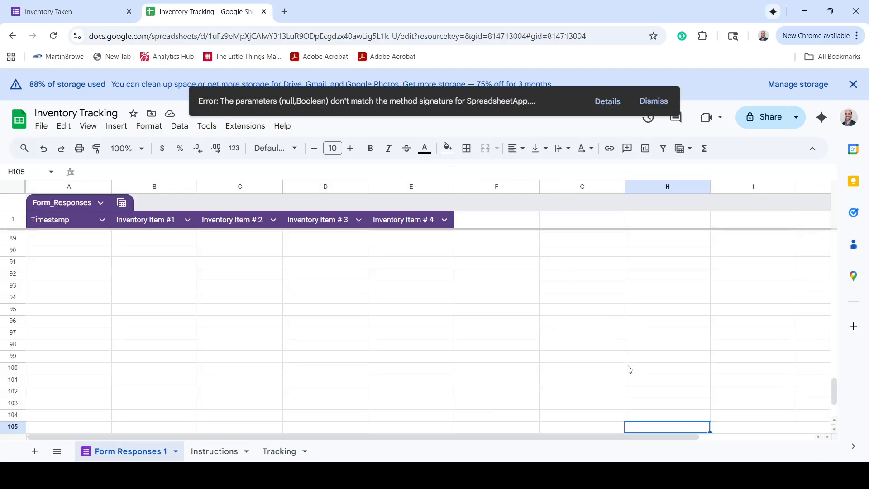
{"action": "left_click", "coordinate": [270, 452]}
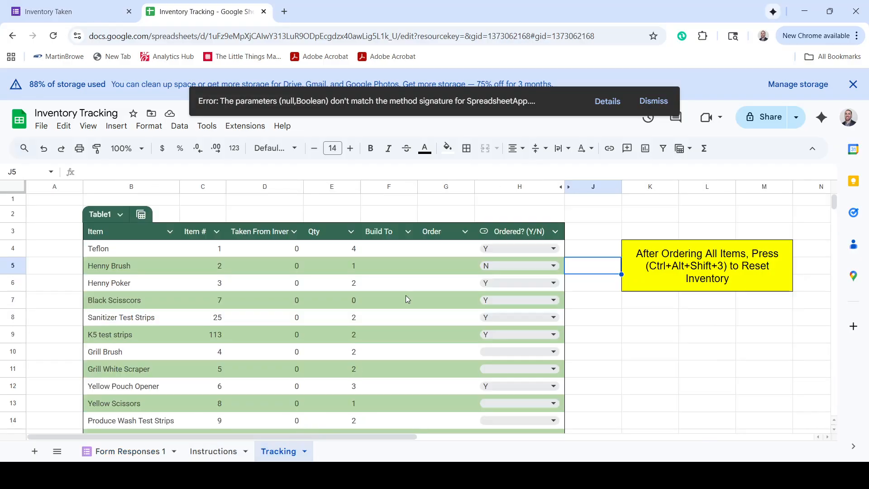
{"action": "left_click", "coordinate": [708, 420]}
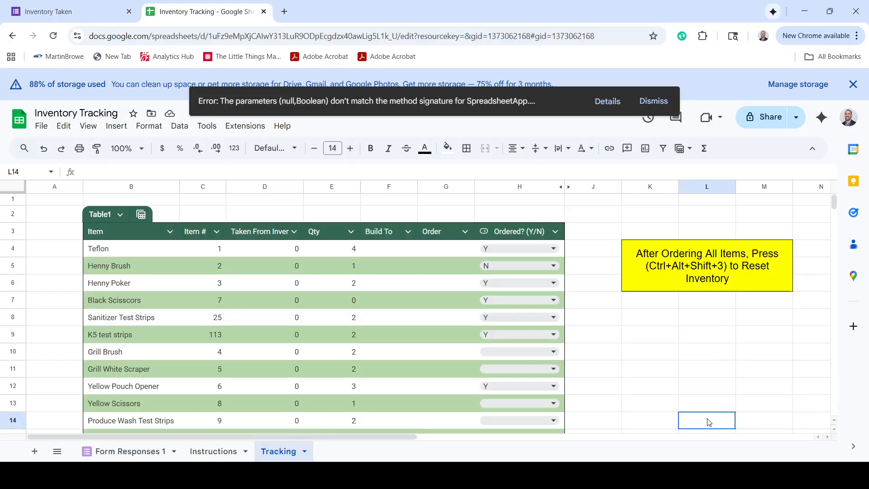
Dismiss the macro error message and undo the macro's last changes to the Tracking table.
{"action": "left_click", "coordinate": [594, 271]}
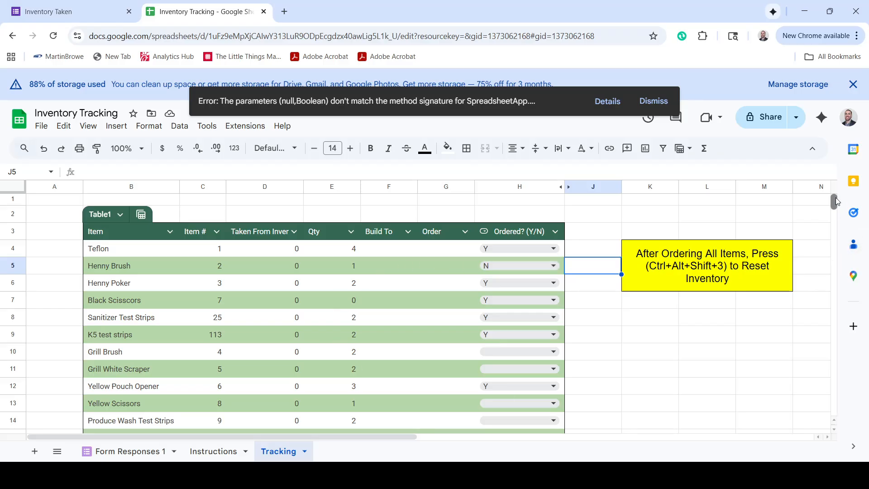
{"action": "left_click", "coordinate": [663, 103]}
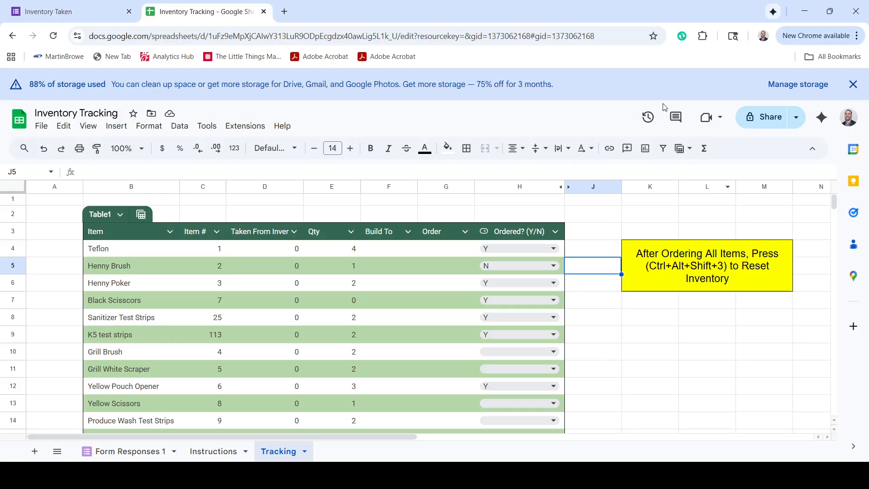
{"action": "left_click", "coordinate": [667, 387]}
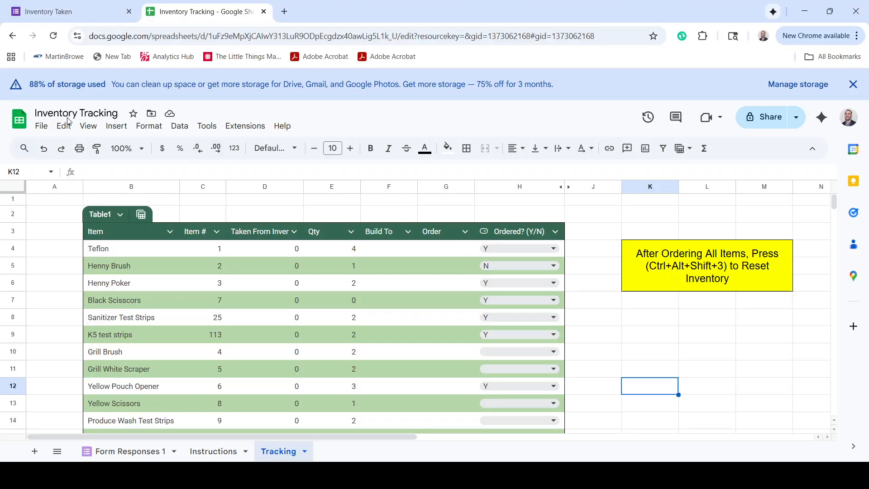
{"action": "left_click", "coordinate": [44, 152]}
{"action": "left_click", "coordinate": [45, 152]}
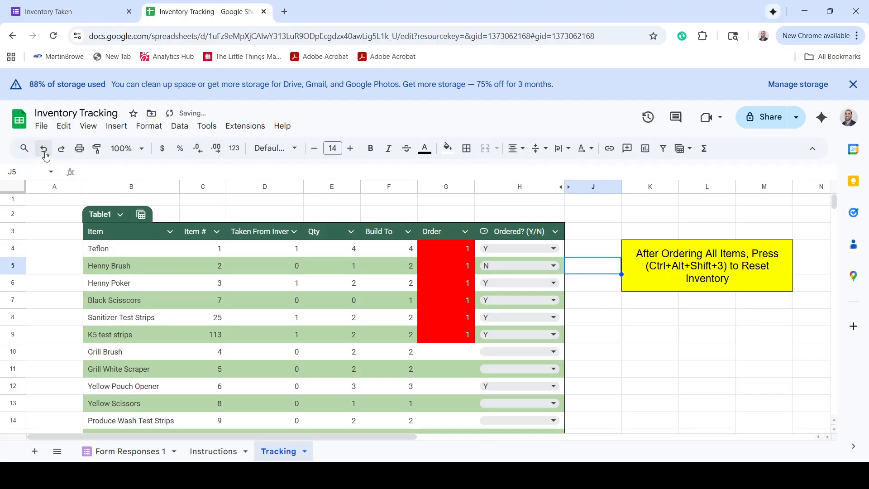
{"action": "left_click", "coordinate": [671, 391]}
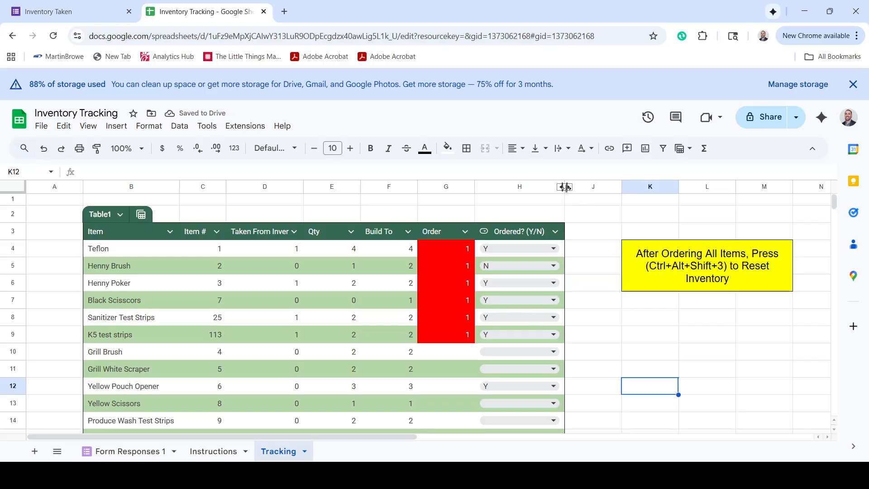
{"action": "left_click_drag", "start_coordinate": [566, 187], "coordinate": [567, 187]}
{"action": "left_click", "coordinate": [570, 187]}
{"action": "left_click", "coordinate": [684, 342]}
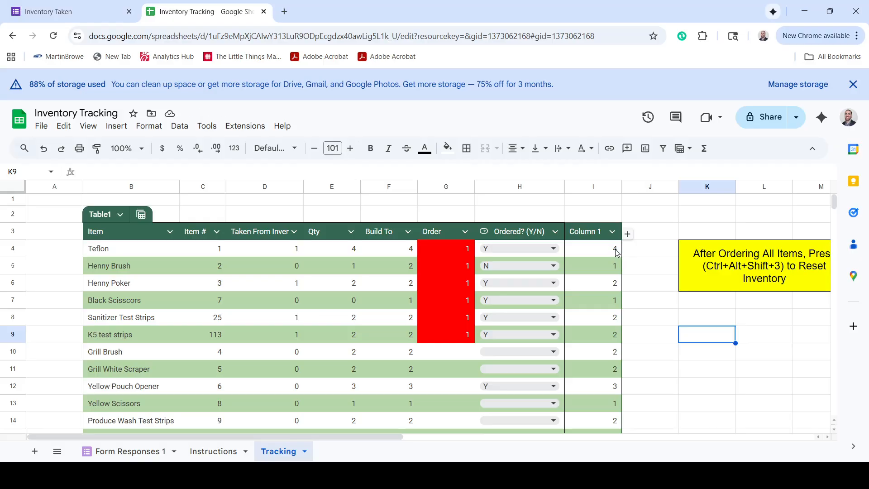
{"action": "left_click", "coordinate": [605, 271]}
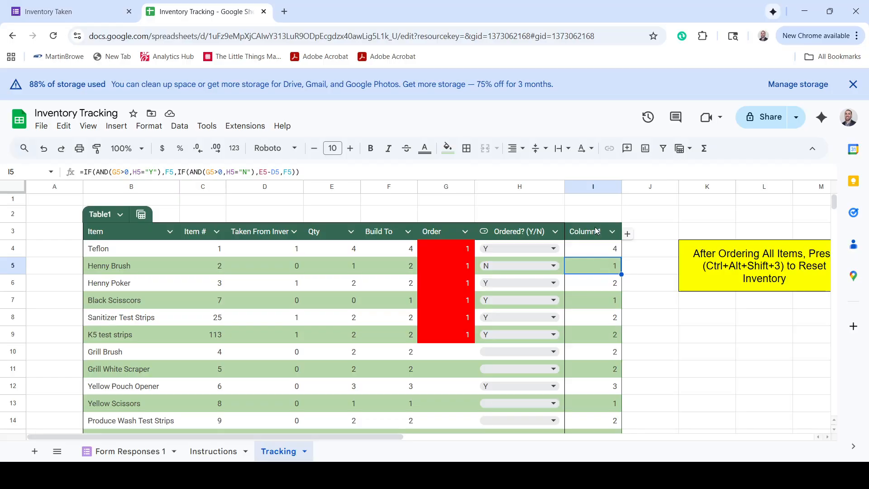
{"action": "left_click", "coordinate": [669, 402]}
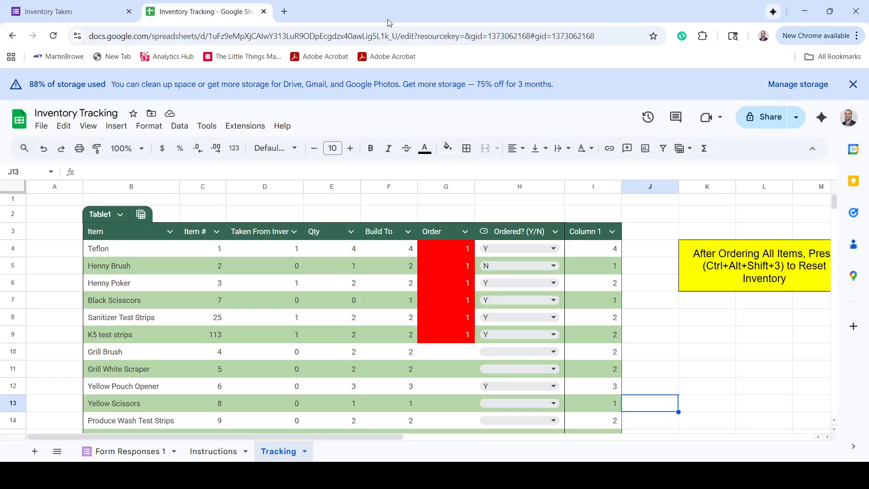
Start recording a new macro with absolute references, copying I4:I272 and pasting only its values into the Qty column from E4.
{"action": "left_click", "coordinate": [282, 126]}
{"action": "left_click", "coordinate": [314, 145]}
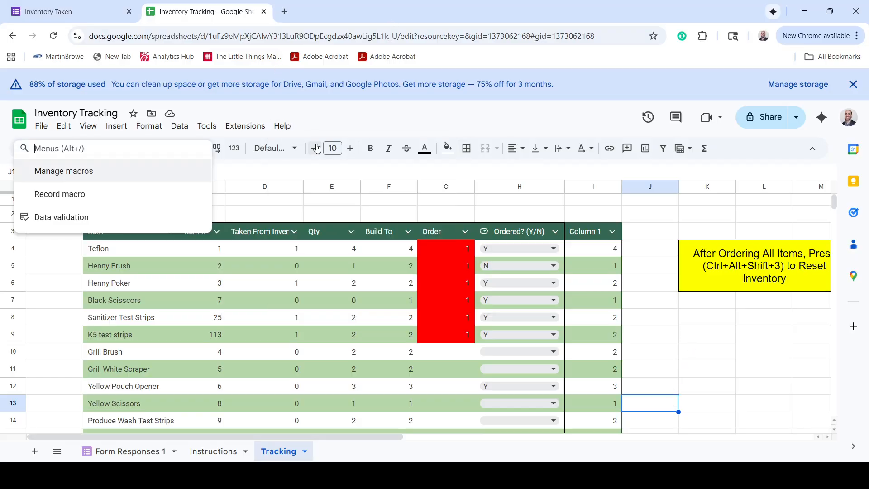
{"action": "type", "text": "macr"}
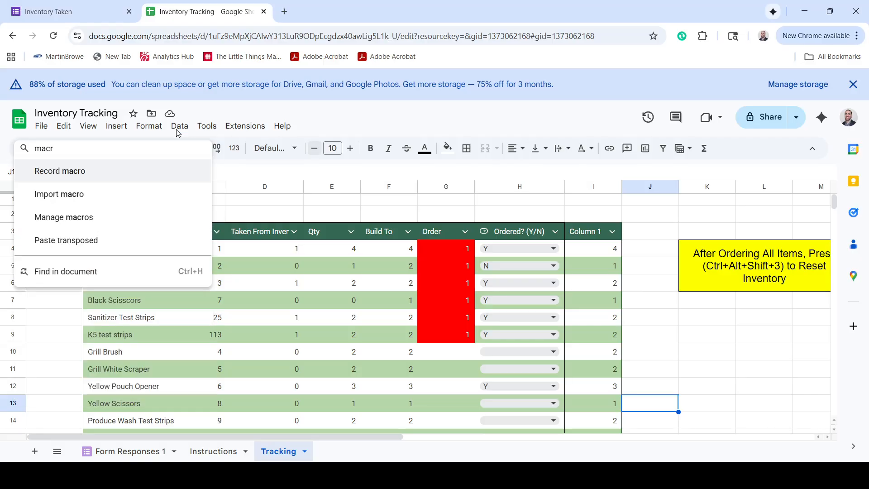
{"action": "left_click", "coordinate": [166, 173]}
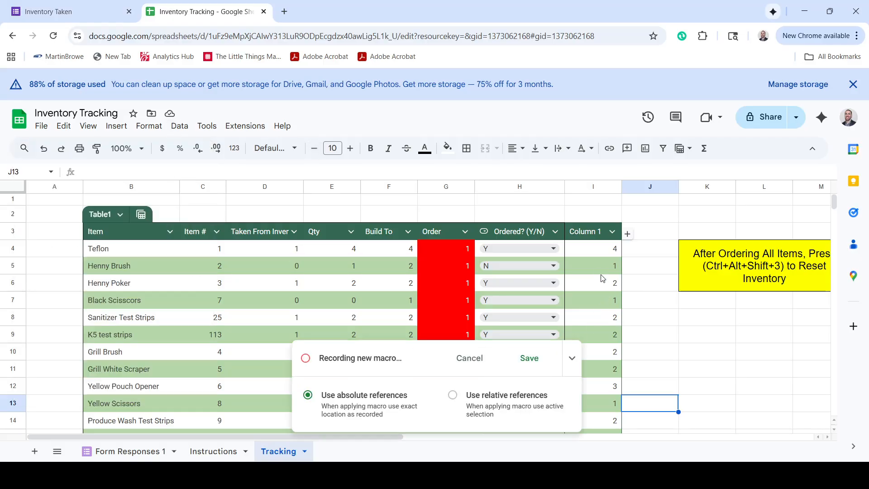
{"action": "left_click_drag", "start_coordinate": [612, 248], "coordinate": [614, 374]}
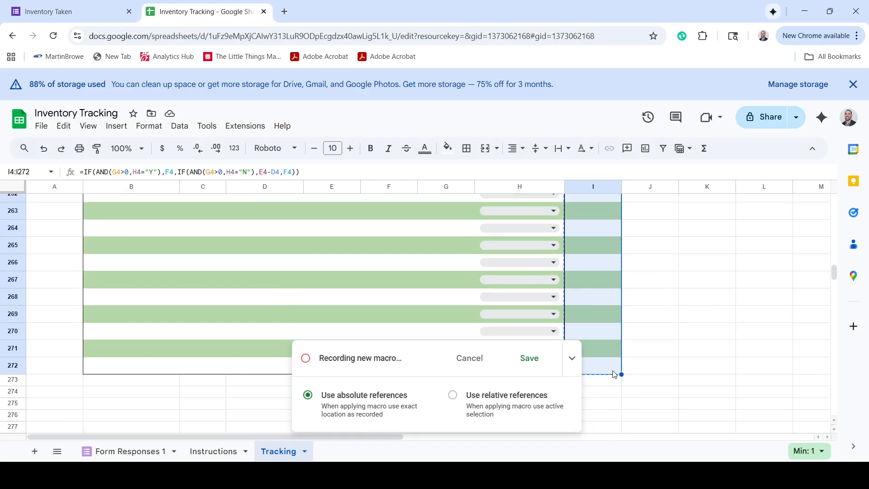
{"action": "left_click_drag", "start_coordinate": [834, 273], "coordinate": [837, 166]}
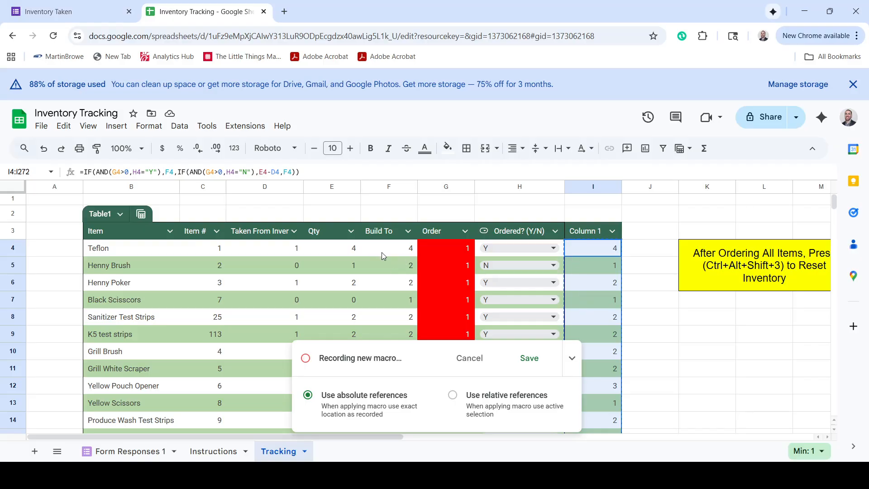
{"action": "left_click", "coordinate": [324, 251]}
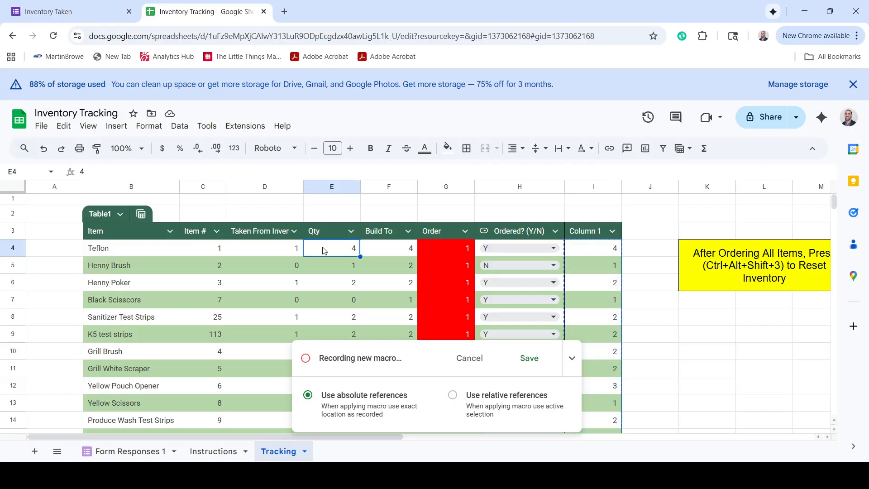
{"action": "right_click", "coordinate": [324, 251]}
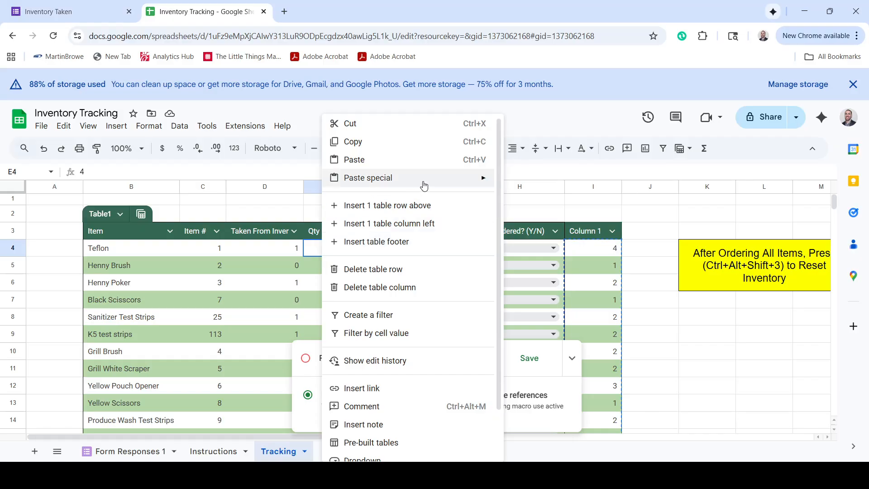
{"action": "mouse_move", "coordinate": [466, 178]}
{"action": "left_click", "coordinate": [529, 183]}
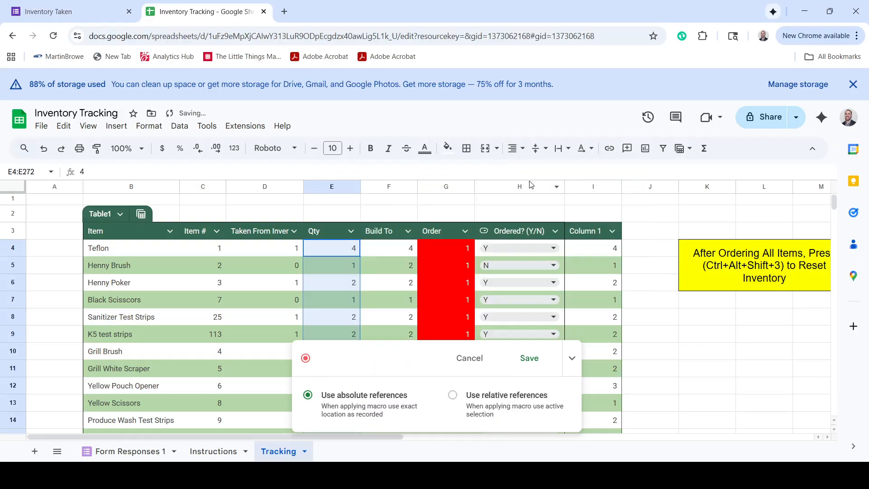
Clear all form submissions in A2:E109 of the Form Responses 1 sheet while the macro records.
{"action": "left_click", "coordinate": [135, 452]}
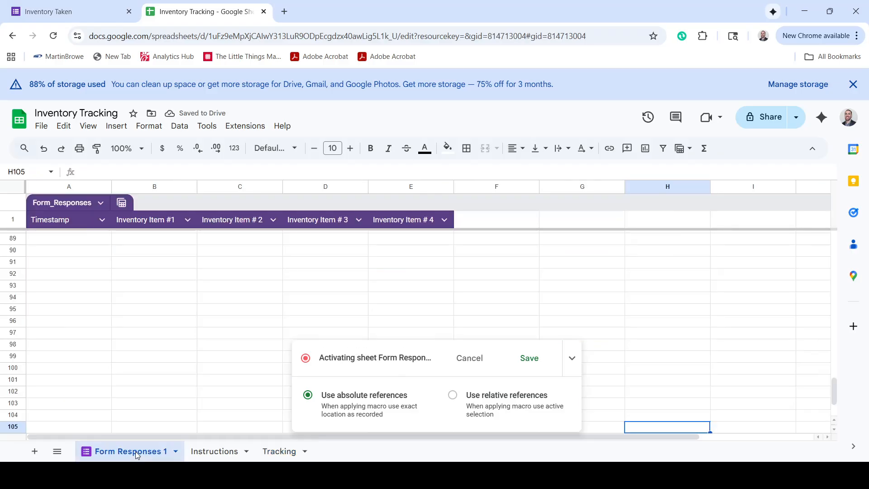
{"action": "left_click_drag", "start_coordinate": [832, 394], "coordinate": [833, 246]}
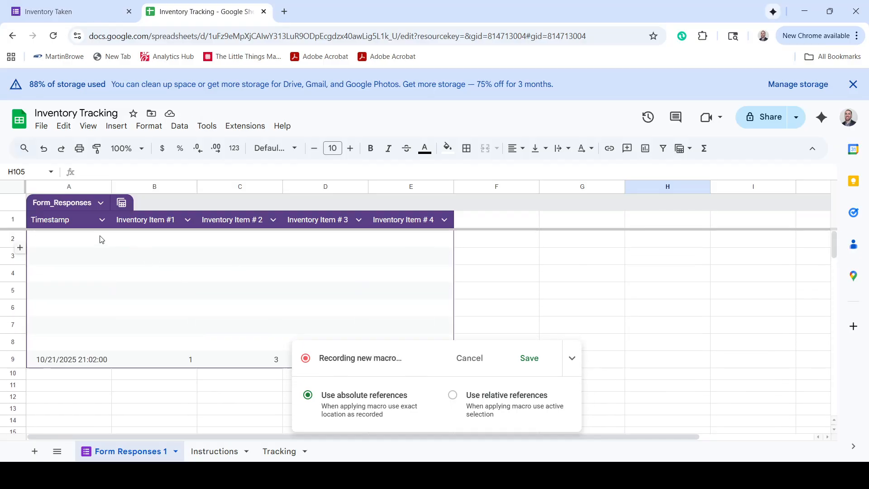
{"action": "left_click_drag", "start_coordinate": [101, 238], "coordinate": [410, 469]}
{"action": "key", "text": "Delete"}
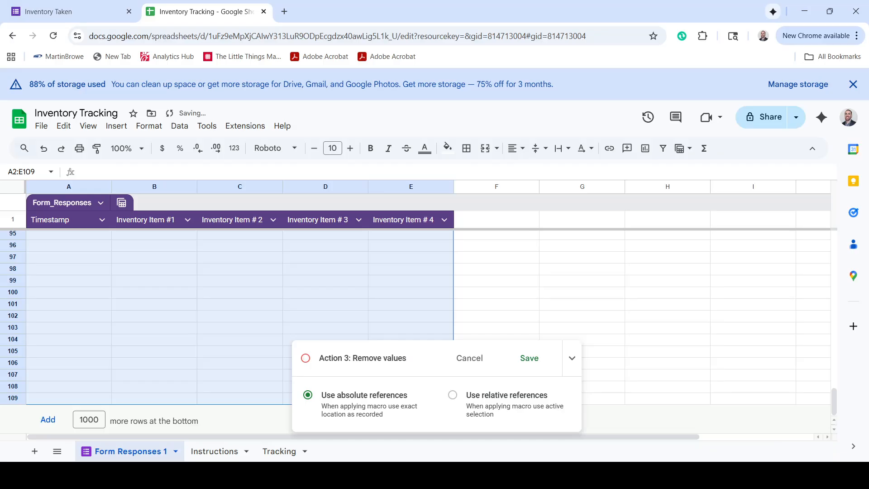
Stop recording and save the macro under the name Update Inventory 5.
{"action": "left_click", "coordinate": [526, 359]}
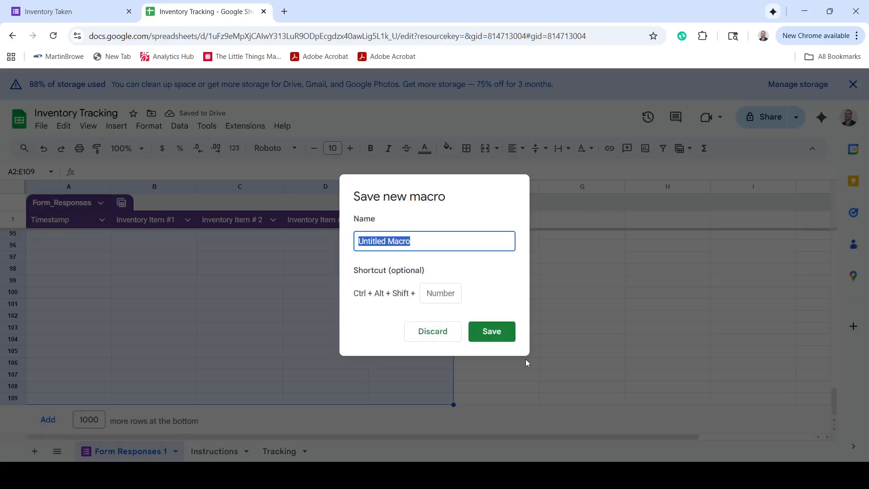
{"action": "type", "text": "Upd"}
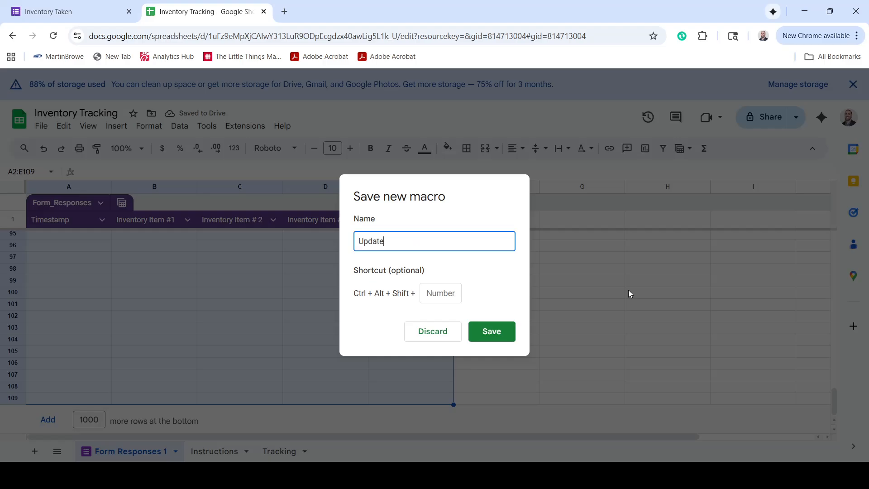
{"action": "type", "text": "ate Inventory "}
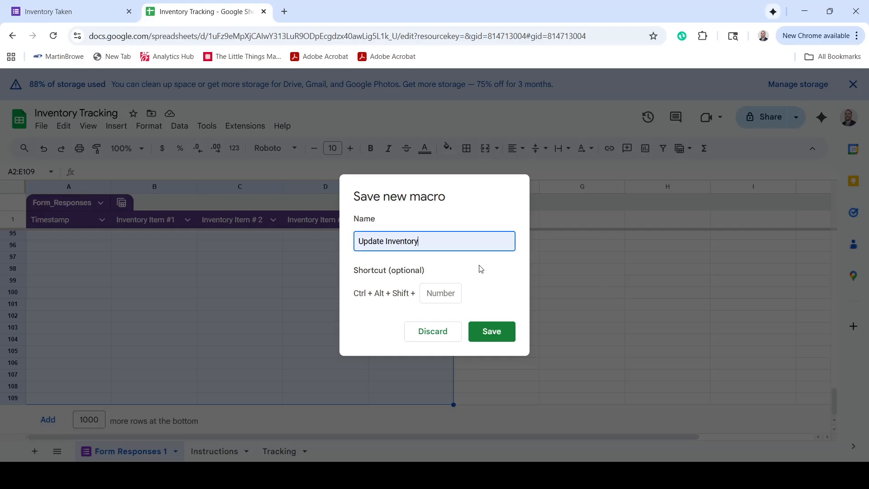
{"action": "type", "text": "5"}
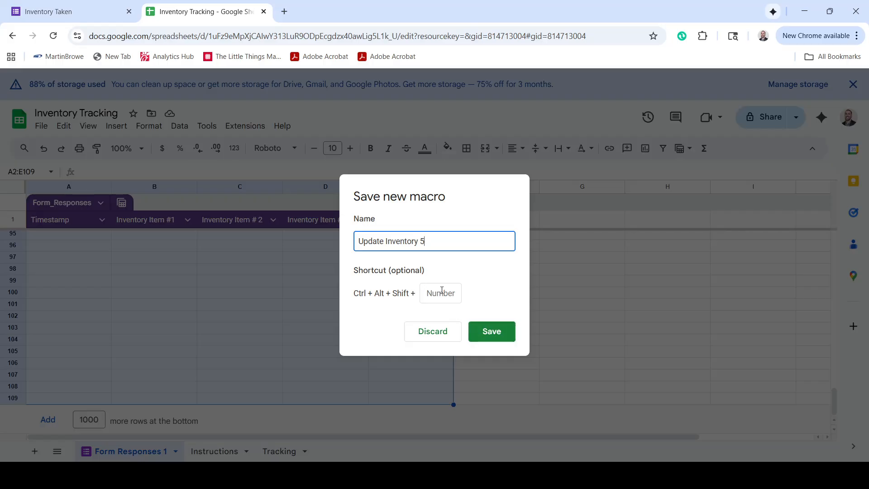
{"action": "left_click", "coordinate": [441, 292]}
{"action": "left_click", "coordinate": [487, 295]}
{"action": "left_click", "coordinate": [500, 333]}
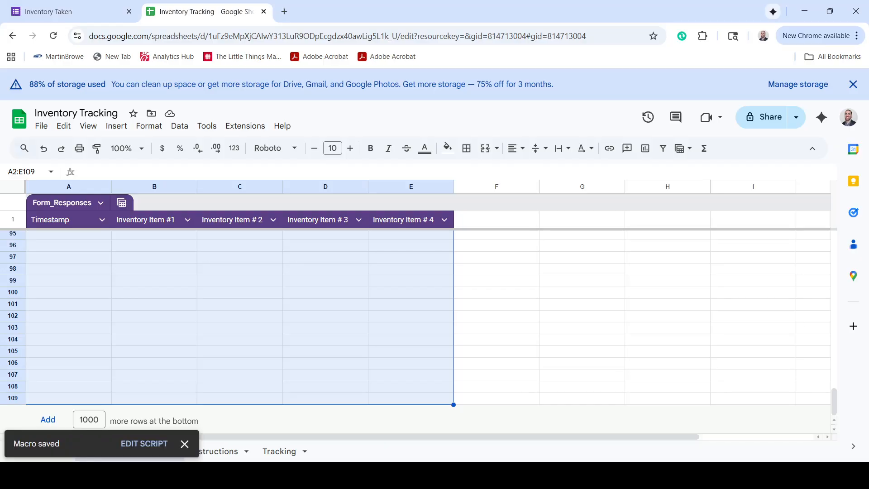
Return to the Tracking sheet and remove the Update Inventory 2 macro from the saved macros.
{"action": "left_click_drag", "start_coordinate": [834, 401], "coordinate": [814, 212]}
{"action": "left_click", "coordinate": [279, 451]}
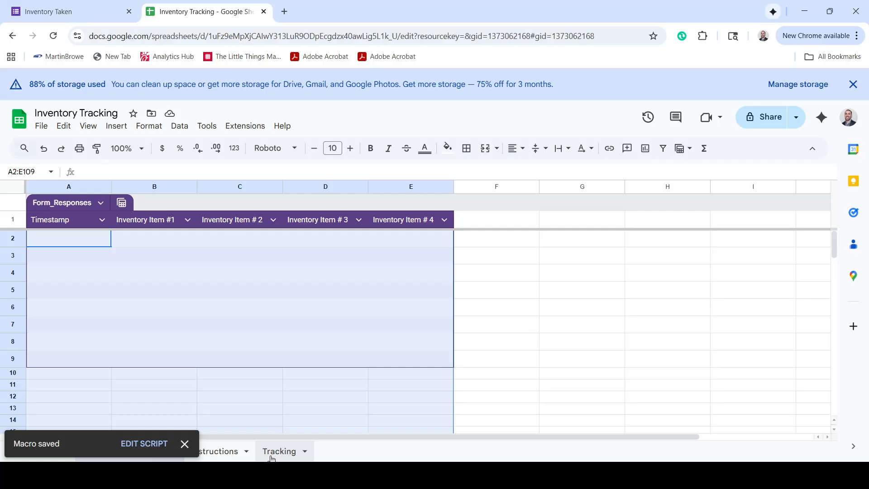
{"action": "left_click", "coordinate": [284, 125]}
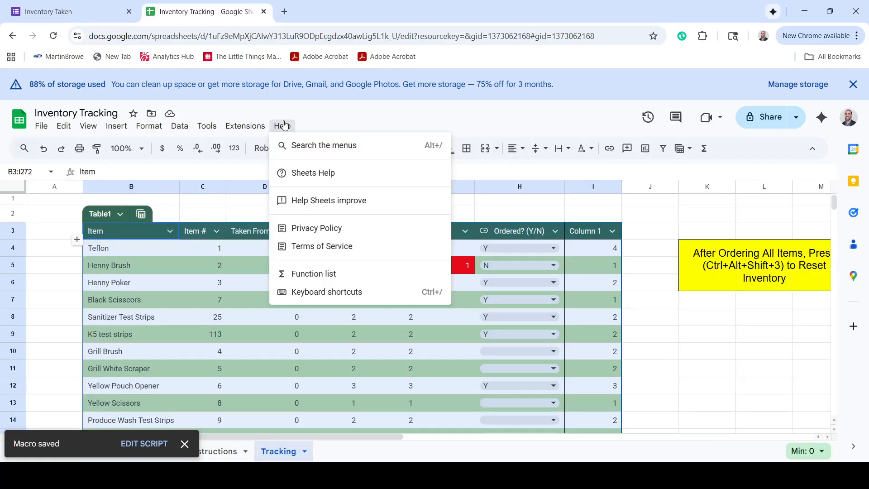
{"action": "left_click", "coordinate": [295, 145]}
{"action": "type", "text": "mcro"}
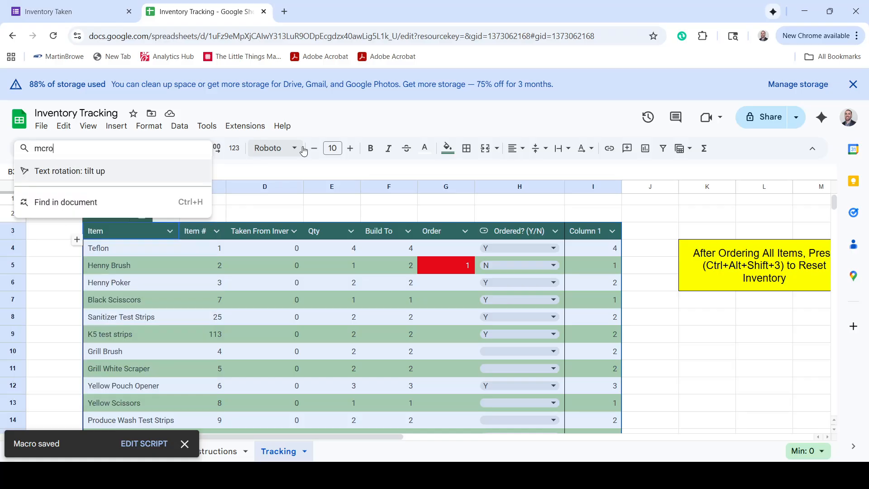
{"action": "key", "text": "BackSpace"}
{"action": "key", "text": "BackSpace"}
{"action": "key", "text": "BackSpace"}
{"action": "type", "text": "ac"}
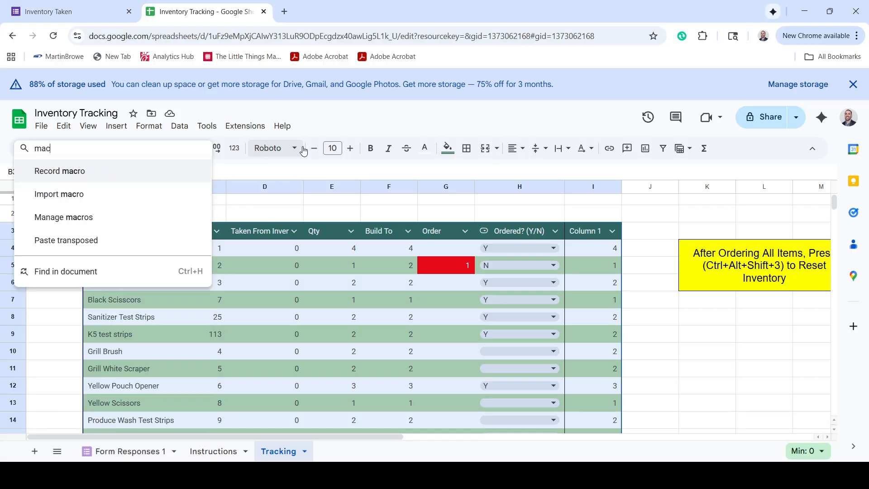
{"action": "left_click", "coordinate": [103, 217]}
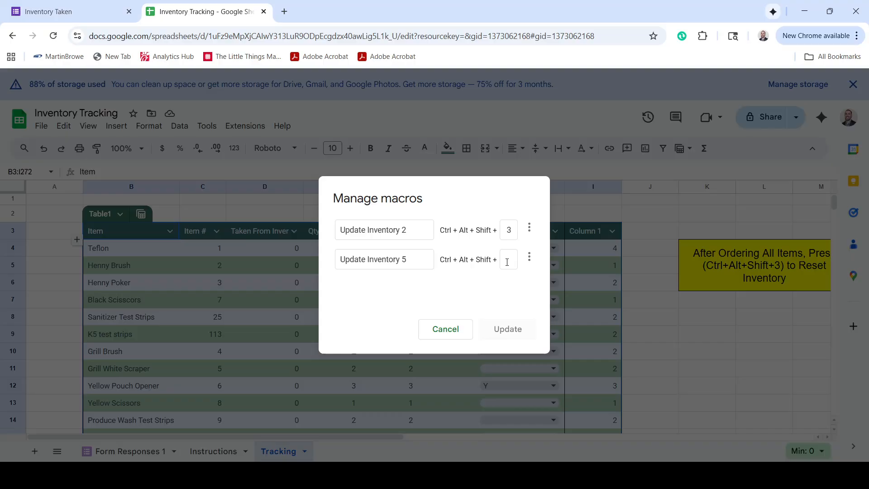
{"action": "left_click", "coordinate": [528, 228]}
{"action": "left_click", "coordinate": [502, 263]}
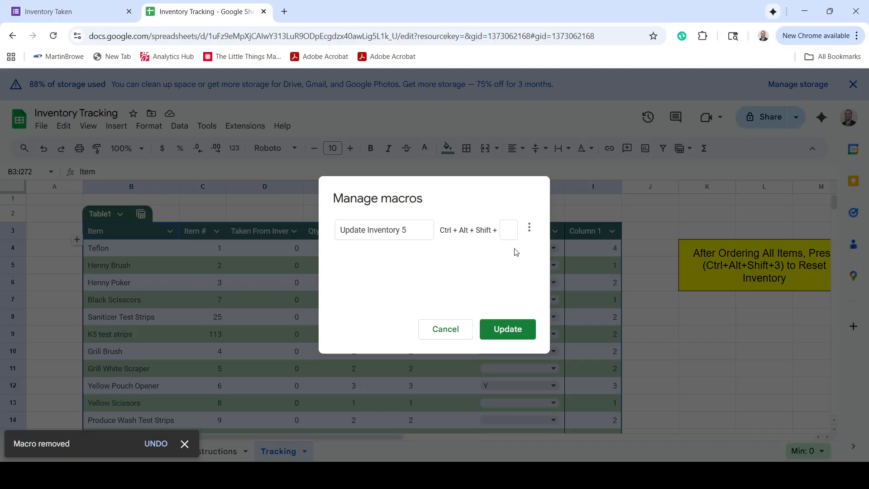
Assign shortcut number 3 to the Update Inventory 5 macro, update it and dismiss the removal notice.
{"action": "left_click", "coordinate": [513, 233]}
{"action": "left_click", "coordinate": [507, 329]}
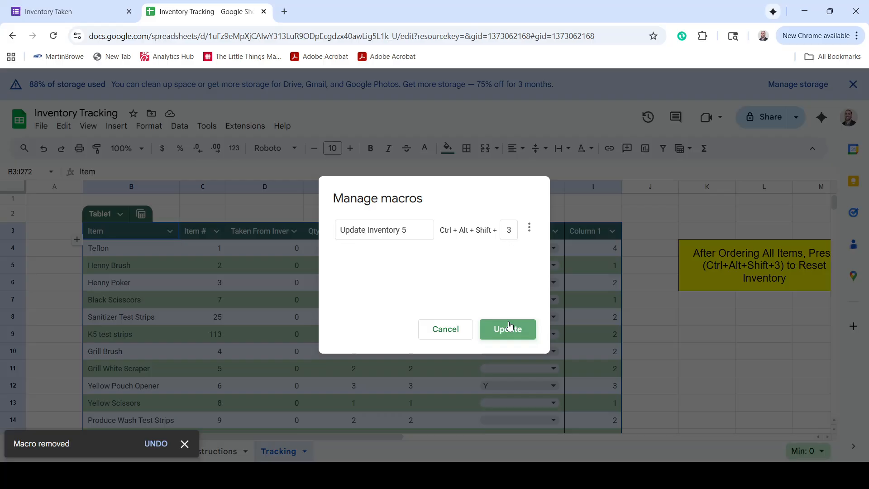
{"action": "left_click", "coordinate": [749, 422]}
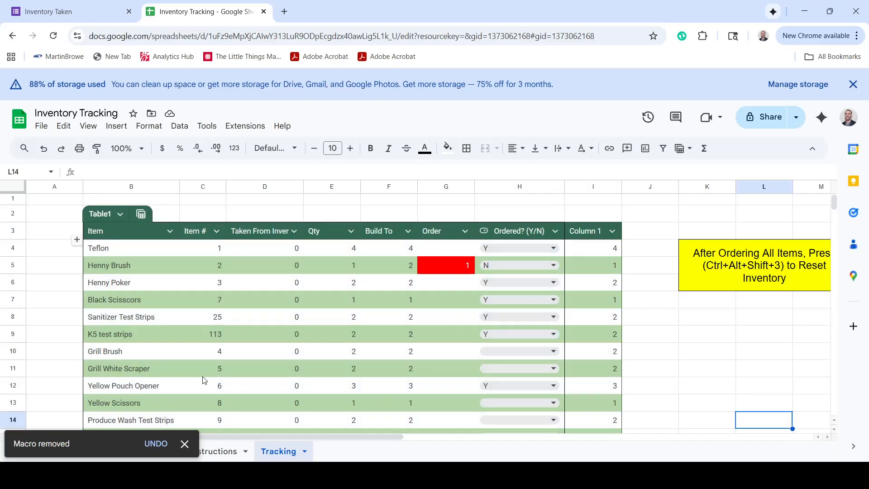
{"action": "left_click", "coordinate": [185, 443]}
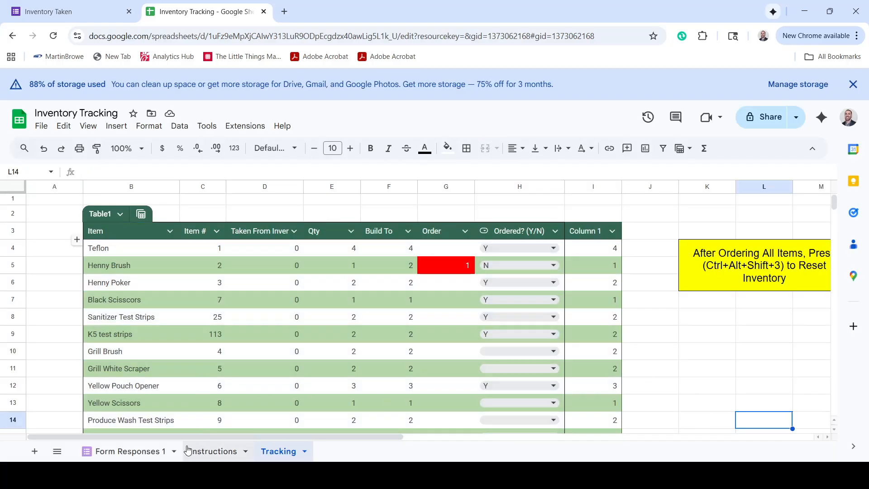
Check the response rows in the Form Responses 1 sheet and glance at the Inventory Taken form.
{"action": "left_click", "coordinate": [142, 452]}
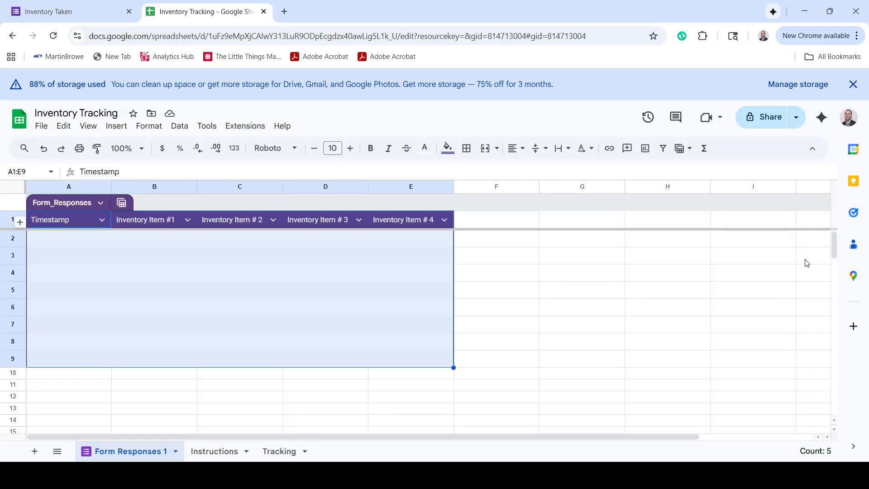
{"action": "left_click", "coordinate": [77, 8]}
{"action": "left_click", "coordinate": [199, 10]}
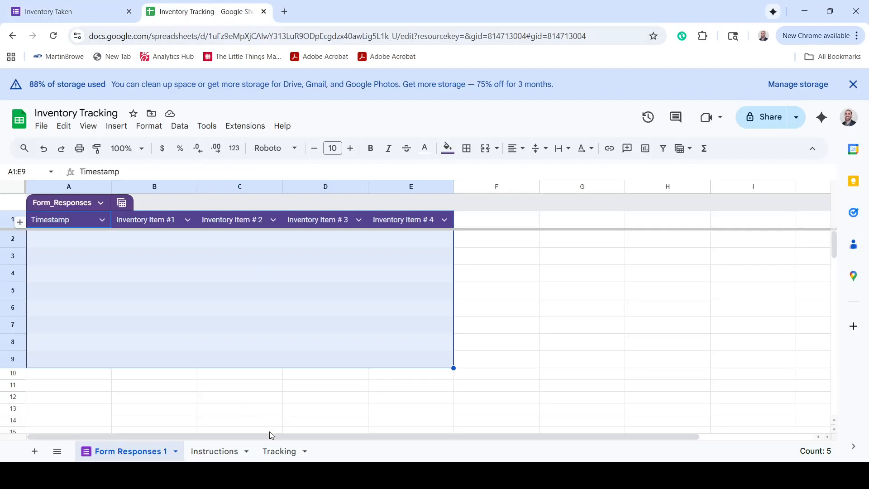
Return to the Tracking sheet and set the Henny Brush quantity to 2.
{"action": "left_click", "coordinate": [278, 451]}
{"action": "left_click", "coordinate": [708, 374]}
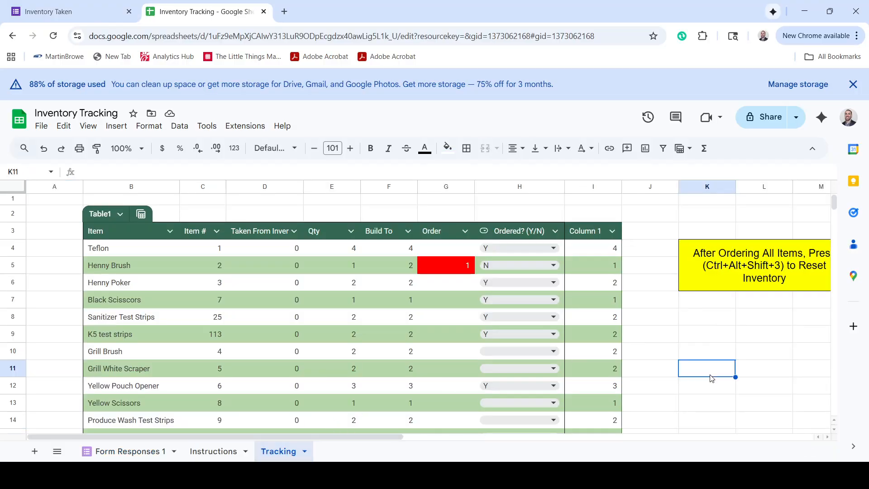
{"action": "left_click", "coordinate": [352, 269]}
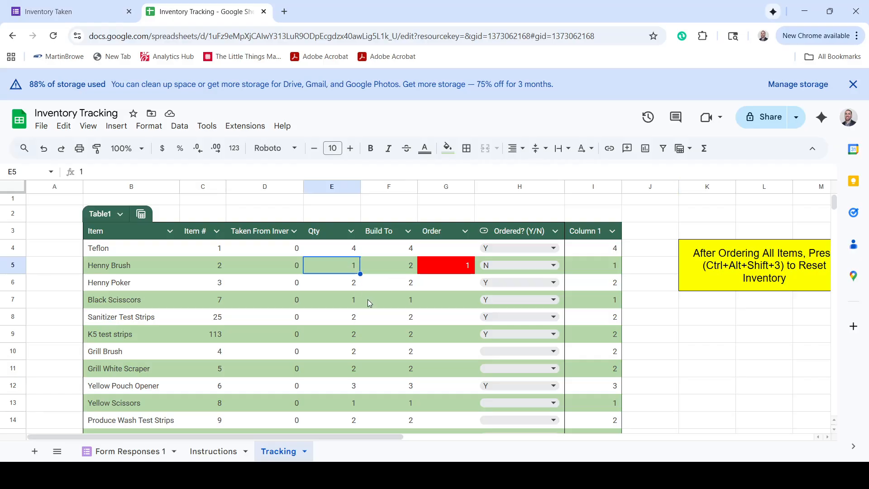
{"action": "type", "text": "2"}
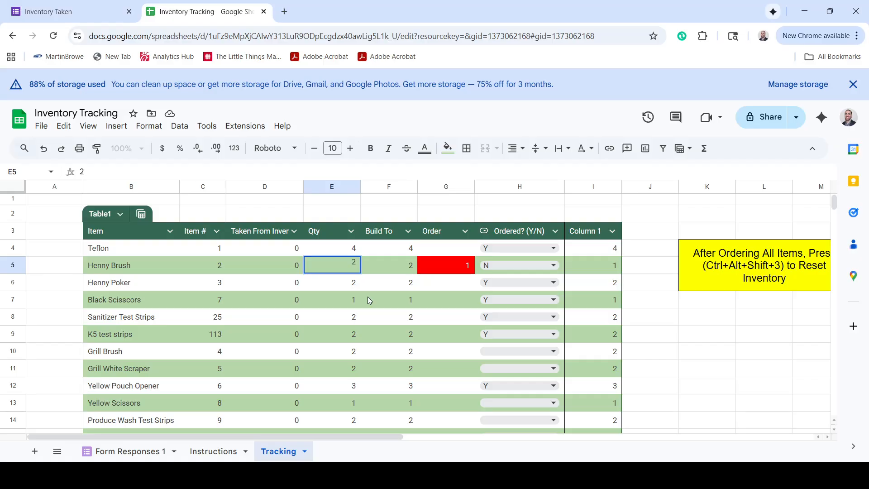
{"action": "key", "text": "Return"}
Submit another Inventory Taken form response with 1, 3, 25 and 113 as inventory items 1 to 4.
{"action": "left_click", "coordinate": [16, 6]}
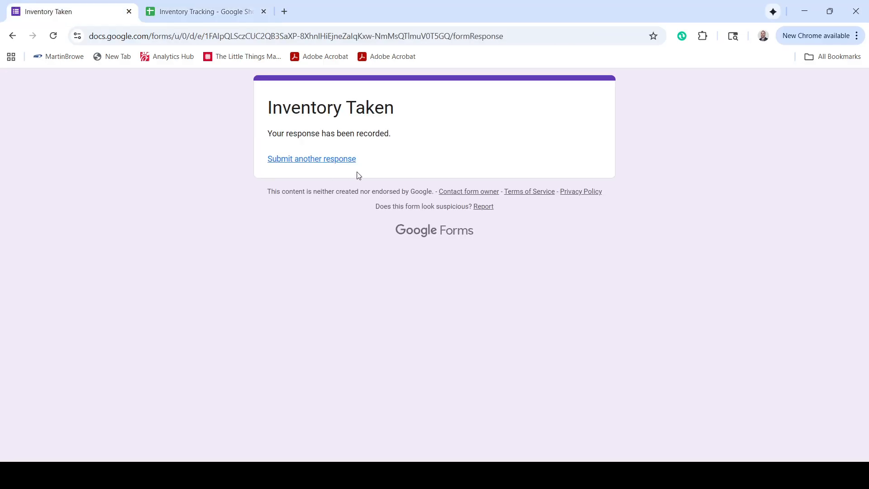
{"action": "left_click", "coordinate": [342, 162]}
{"action": "left_click", "coordinate": [352, 217]}
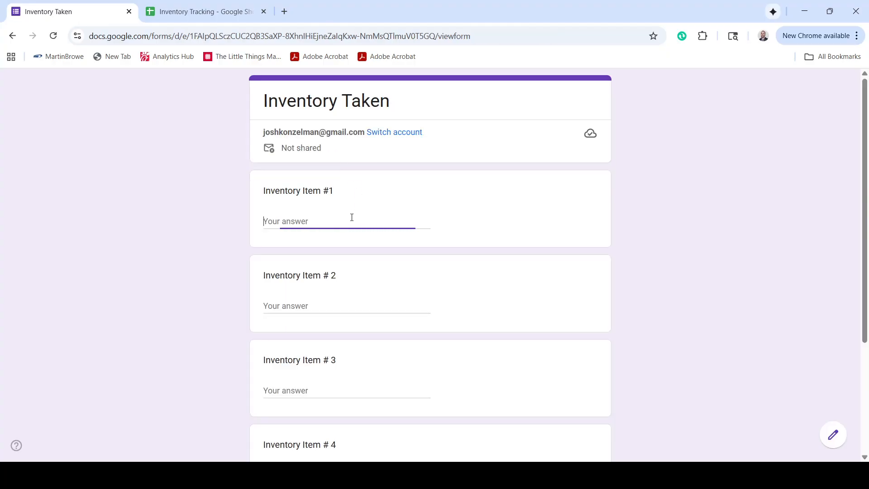
{"action": "type", "text": "1"}
{"action": "left_click", "coordinate": [297, 305]}
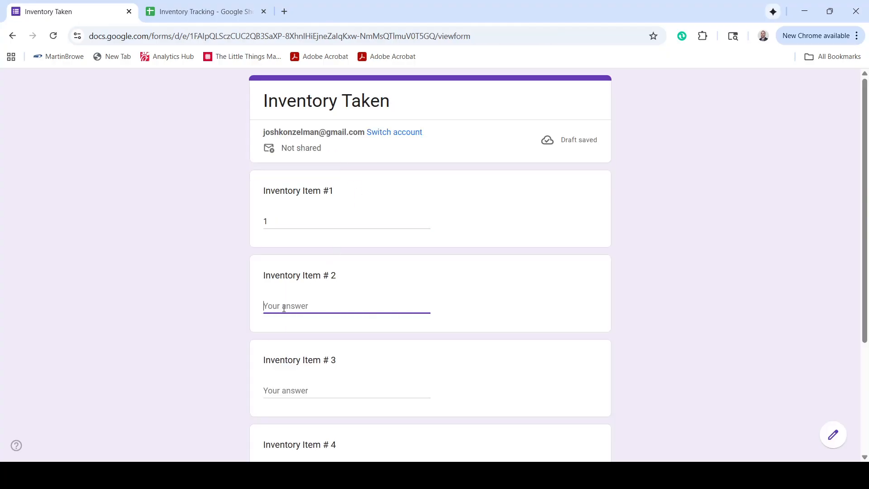
{"action": "type", "text": "3"}
{"action": "left_click", "coordinate": [285, 392]}
{"action": "type", "text": "25"}
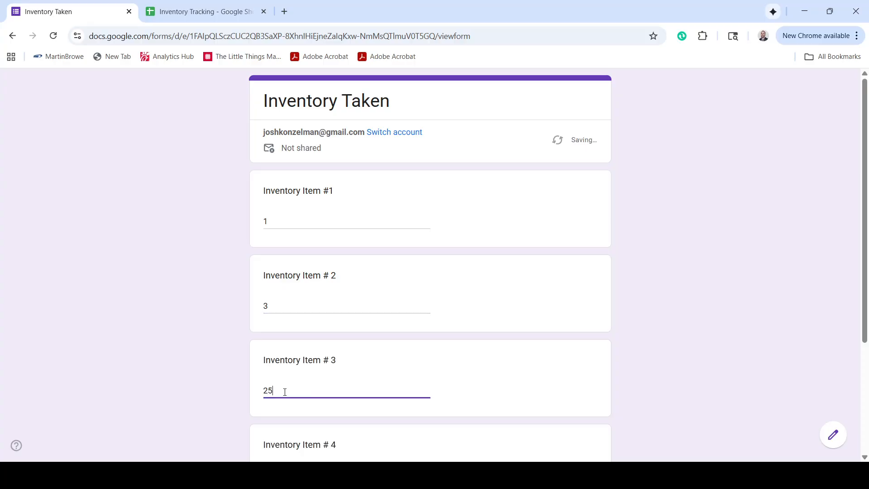
{"action": "scroll", "coordinate": [285, 391], "scroll_direction": "down", "scroll_amount": 2}
{"action": "left_click", "coordinate": [301, 386]}
{"action": "type", "text": "113"}
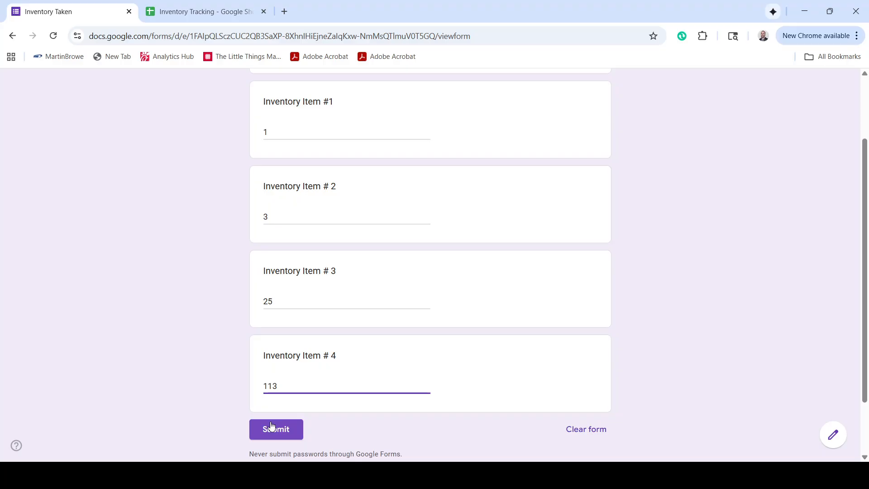
{"action": "left_click", "coordinate": [271, 427]}
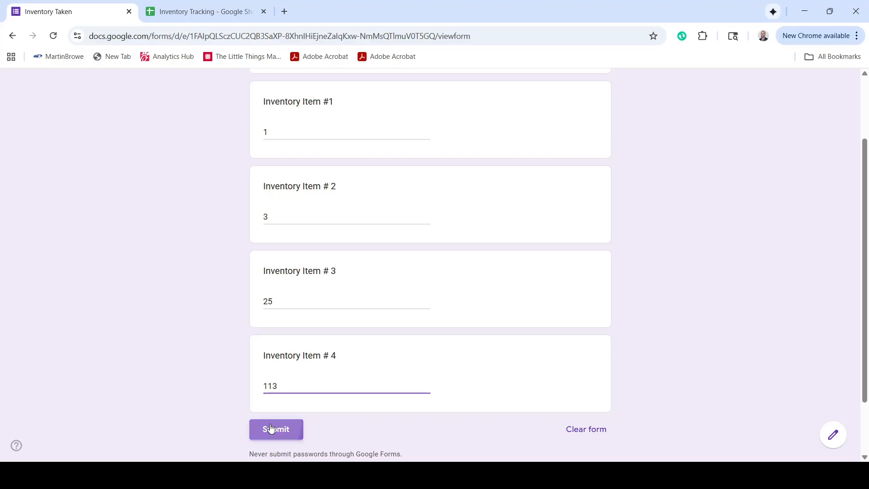
Return to the Inventory Tracking spreadsheet and examine the sort options of the Order and Item # columns without applying them.
{"action": "left_click", "coordinate": [243, 13]}
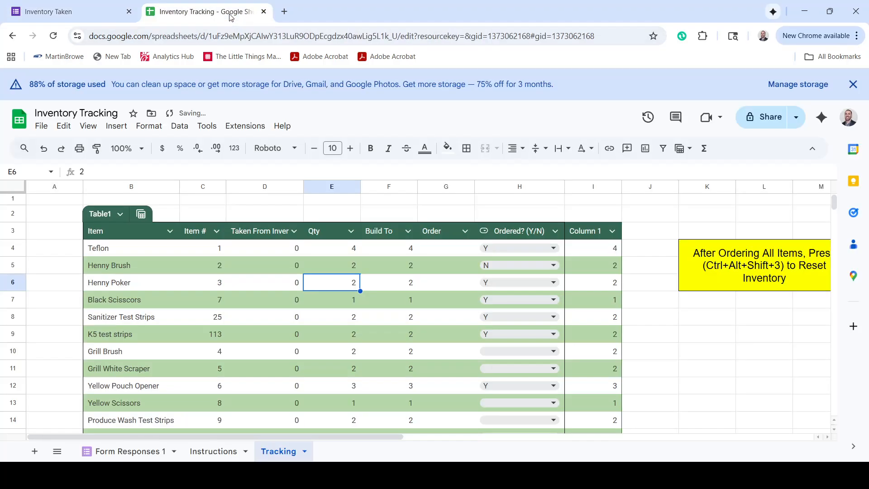
{"action": "left_click", "coordinate": [756, 426]}
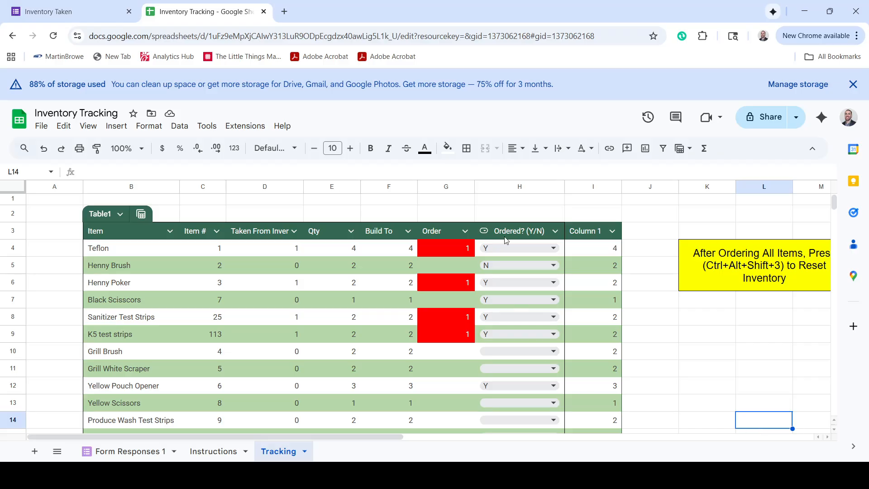
{"action": "left_click", "coordinate": [465, 231]}
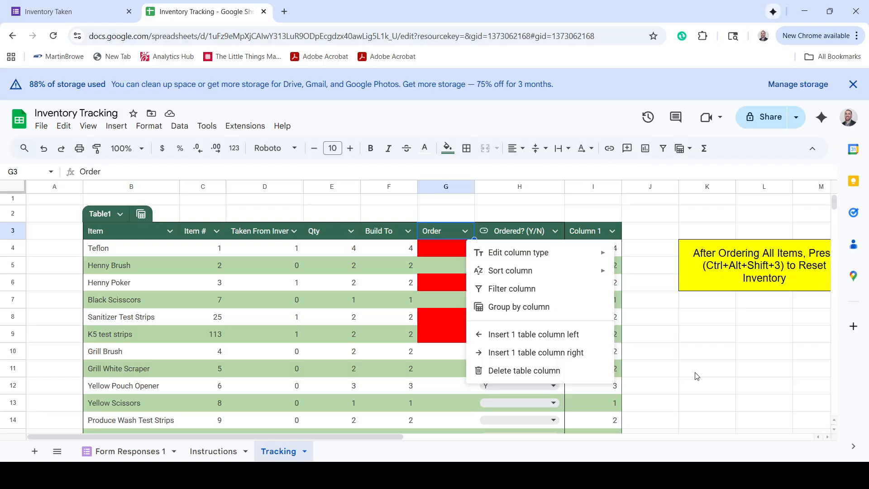
{"action": "mouse_move", "coordinate": [563, 274]}
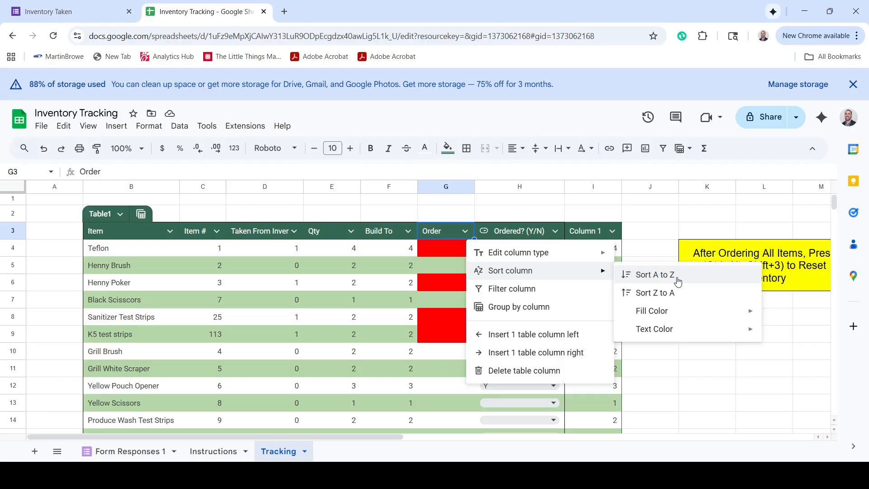
{"action": "left_click", "coordinate": [246, 212]}
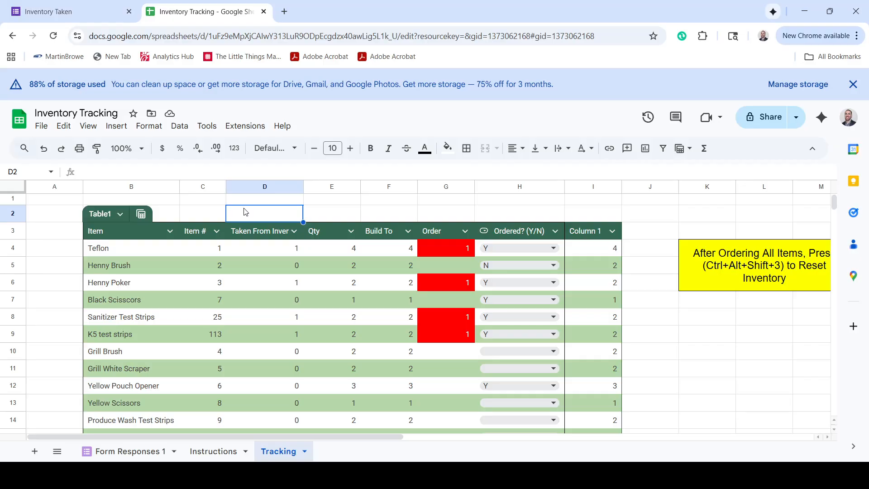
{"action": "left_click", "coordinate": [217, 232]}
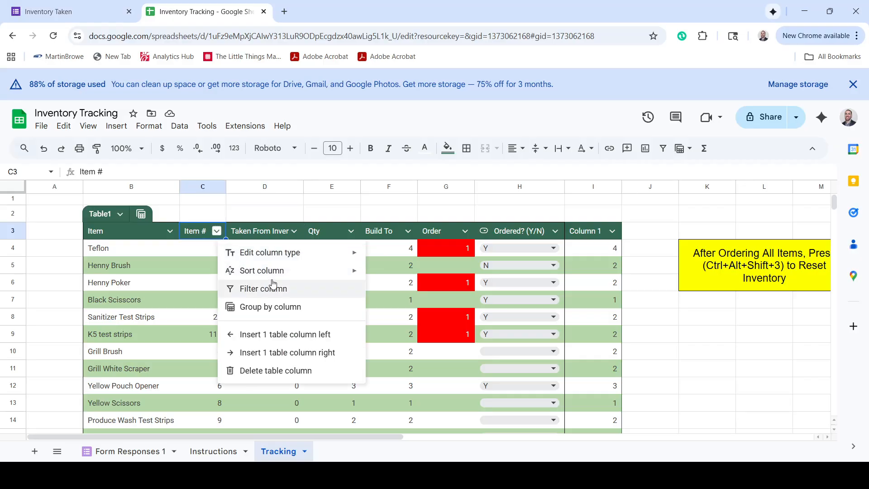
{"action": "mouse_move", "coordinate": [273, 281]}
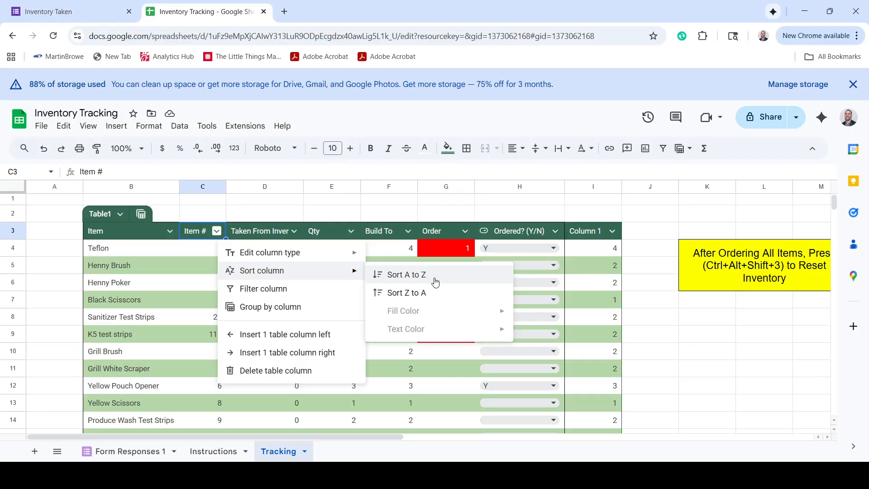
{"action": "left_click", "coordinate": [714, 392]}
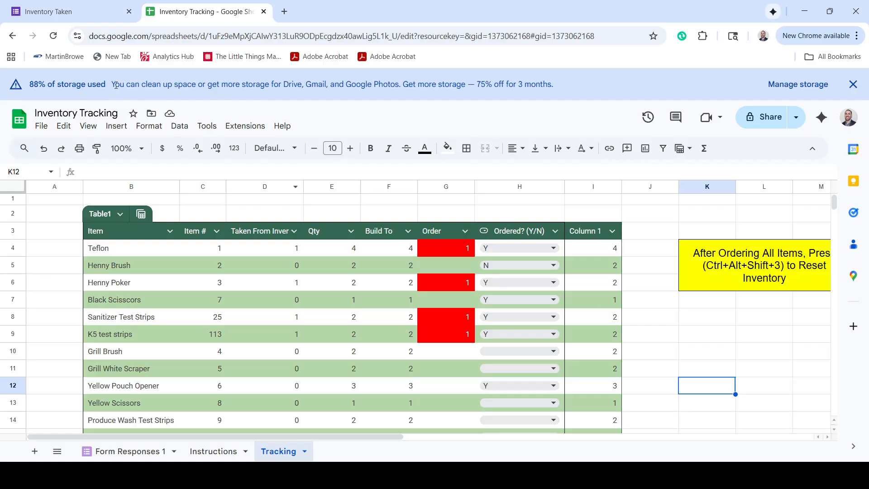
{"action": "left_click", "coordinate": [759, 370]}
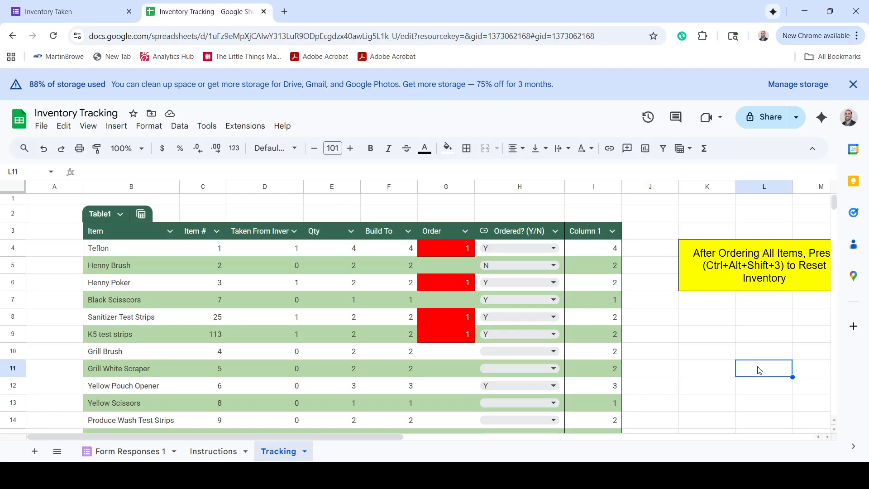
{"action": "left_click", "coordinate": [543, 282]}
{"action": "left_click", "coordinate": [506, 318]}
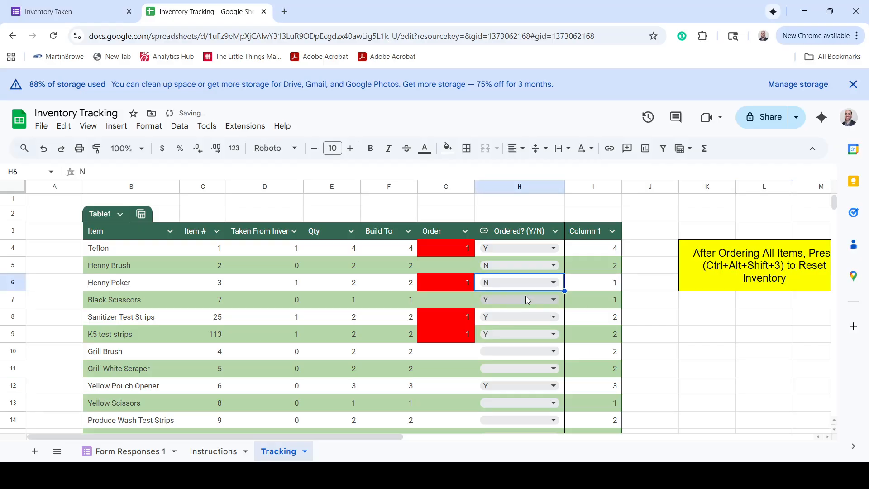
{"action": "left_click", "coordinate": [726, 402]}
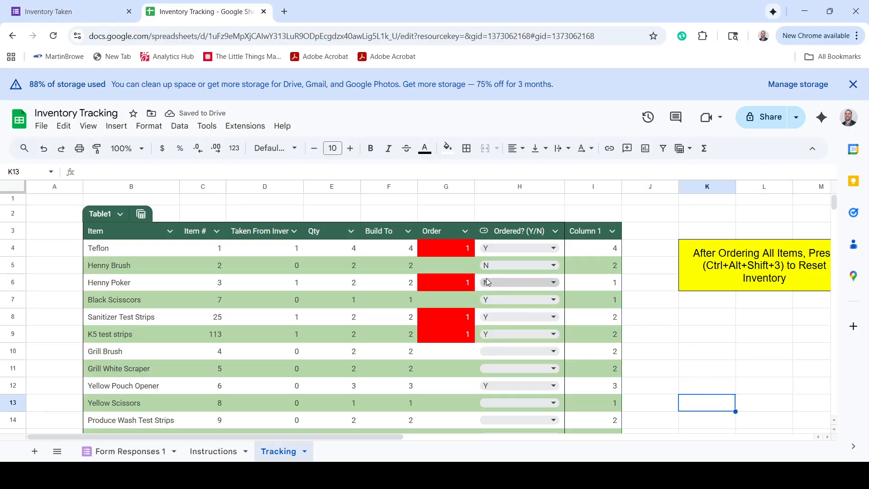
Sort the inventory table by the Order column from A to Z.
{"action": "left_click", "coordinate": [465, 231]}
{"action": "mouse_move", "coordinate": [509, 271]}
{"action": "left_click", "coordinate": [664, 281]}
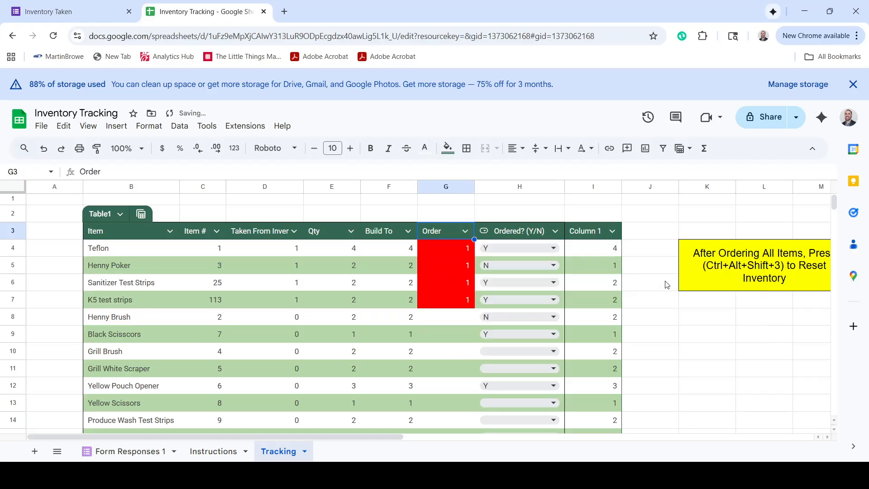
{"action": "left_click", "coordinate": [706, 390]}
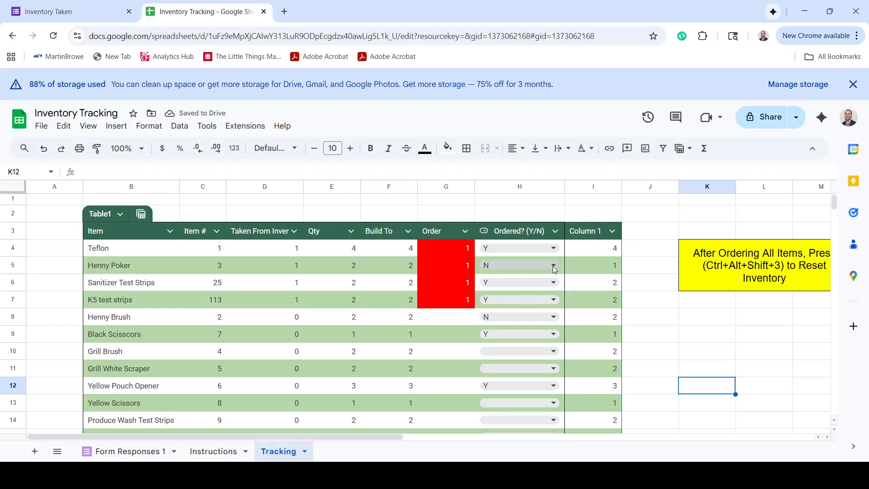
{"action": "left_click", "coordinate": [744, 368]}
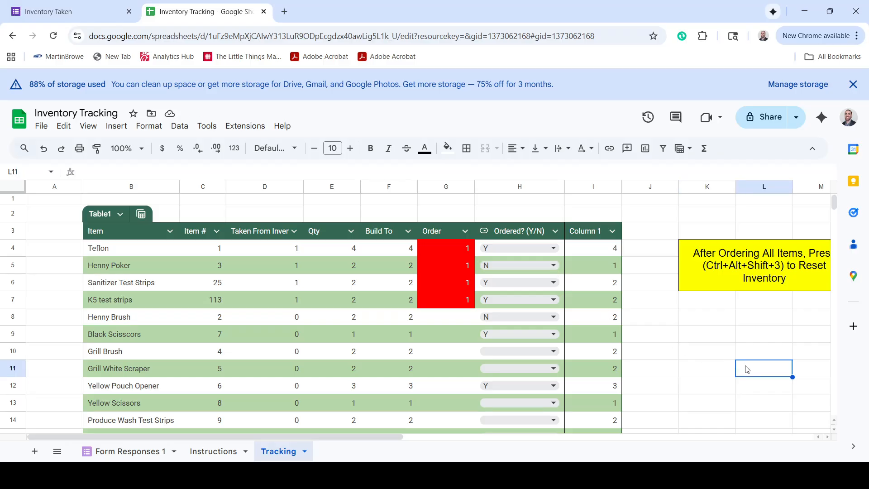
{"action": "left_click", "coordinate": [611, 263]}
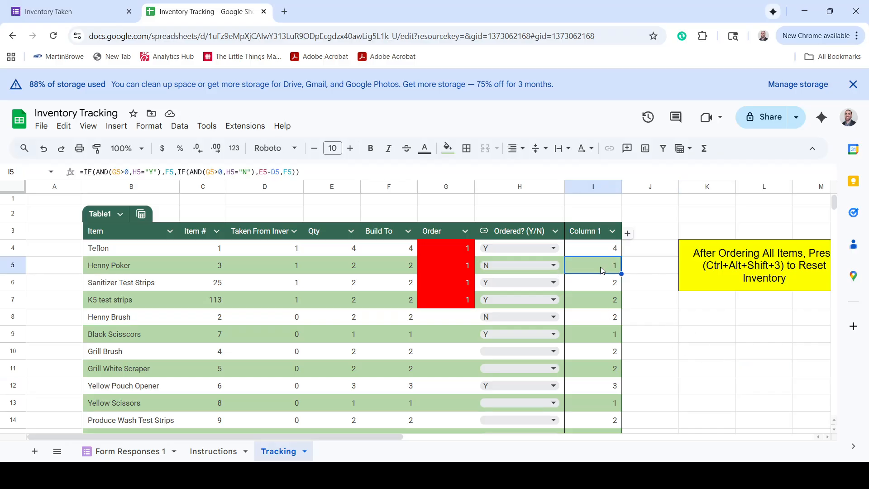
{"action": "left_click", "coordinate": [345, 271]}
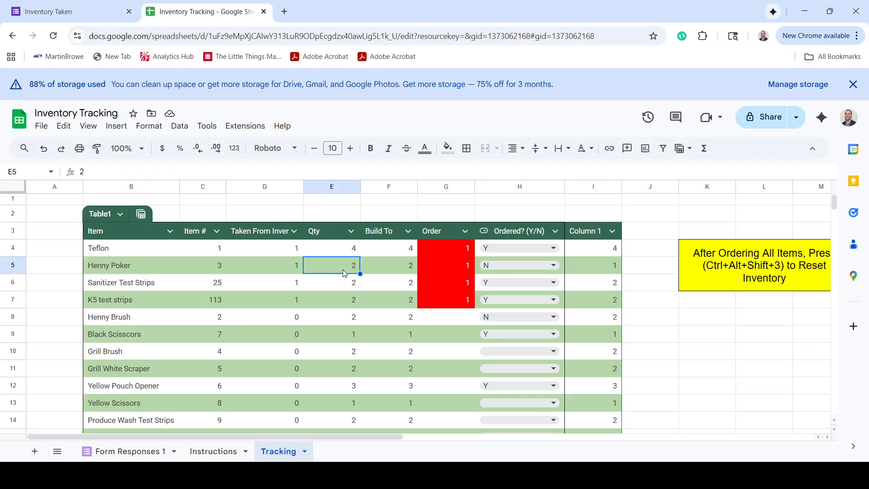
{"action": "left_click", "coordinate": [449, 268]}
{"action": "left_click", "coordinate": [730, 405]}
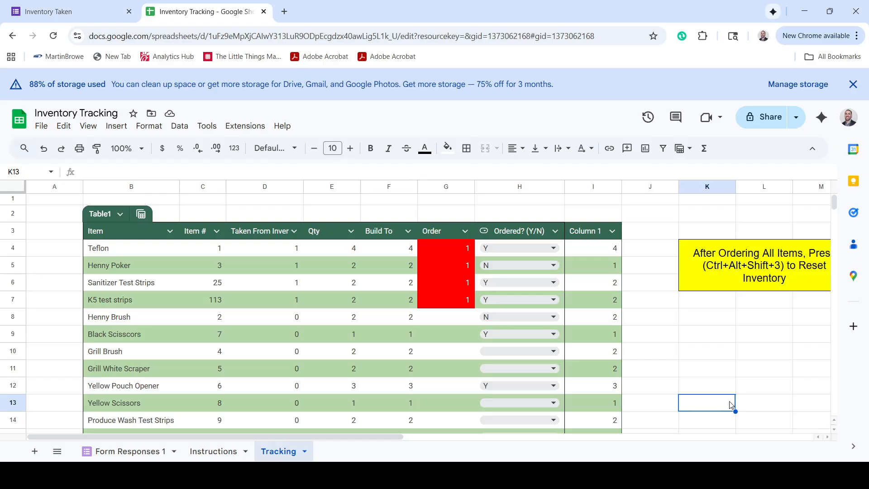
Run the Update Inventory 5 macro to reset the inventory, check the Form Responses 1 sheet and return to the Tracking sheet.
{"action": "key", "text": "ctrl+alt+shift+3"}
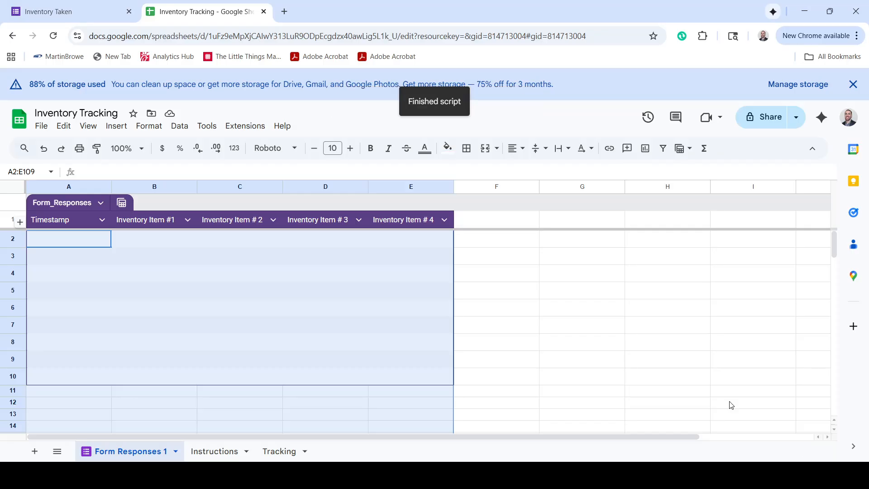
{"action": "left_click", "coordinate": [537, 395]}
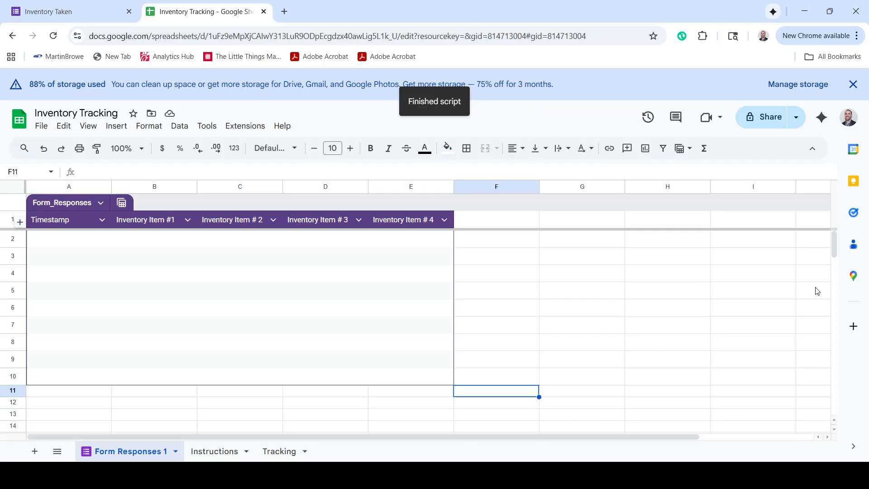
{"action": "left_click", "coordinate": [290, 450]}
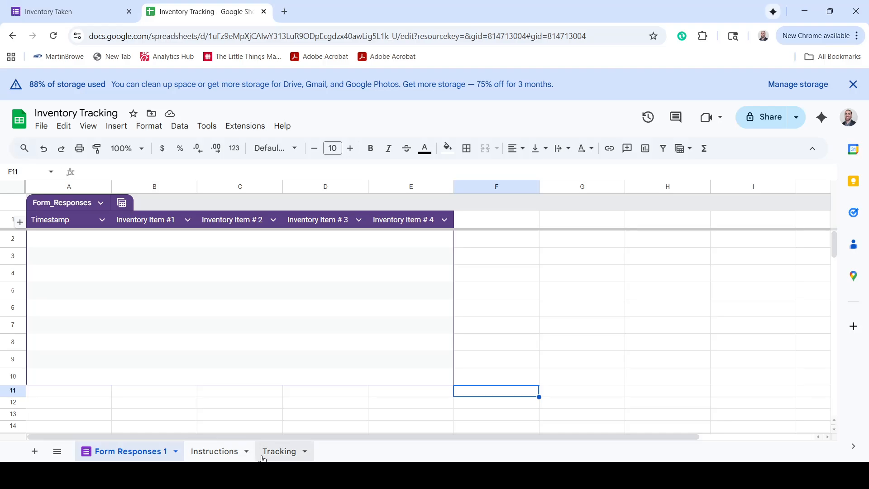
{"action": "left_click", "coordinate": [719, 359]}
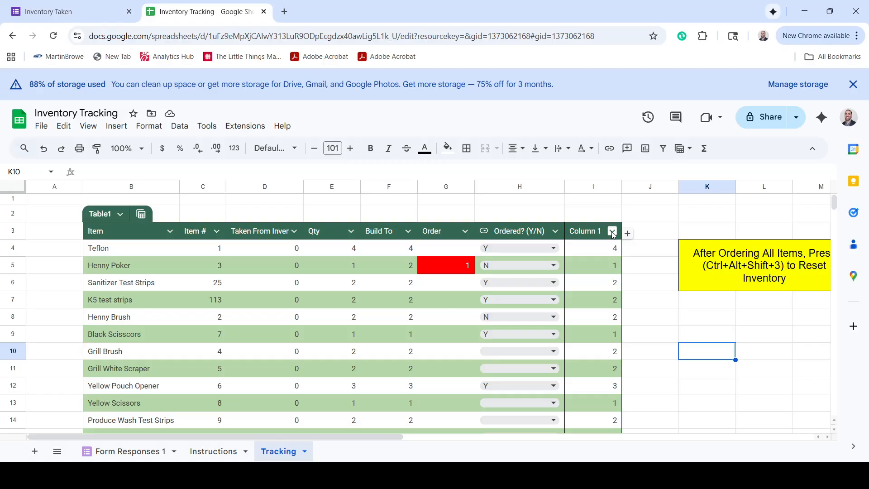
Try to clear the Column 1 header text and widen the Taken From Inventory column until its full heading fits.
{"action": "left_click", "coordinate": [596, 231]}
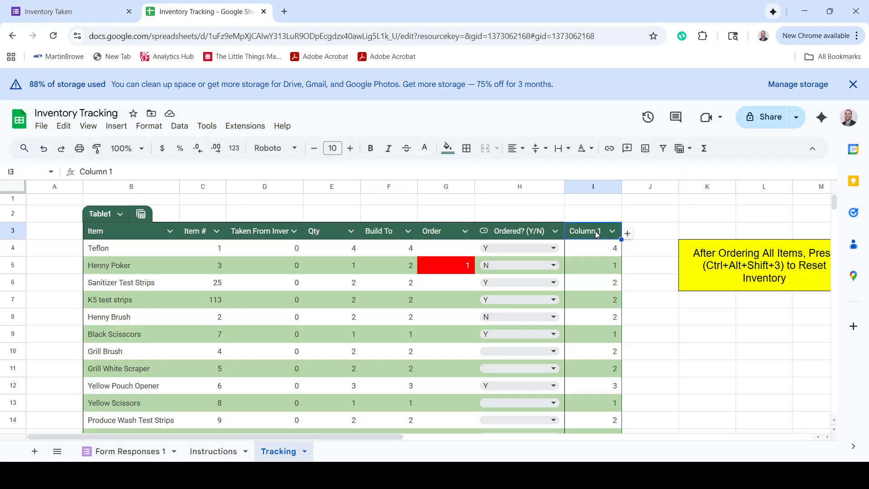
{"action": "triple_click", "coordinate": [146, 175]}
{"action": "key", "text": "BackSpace"}
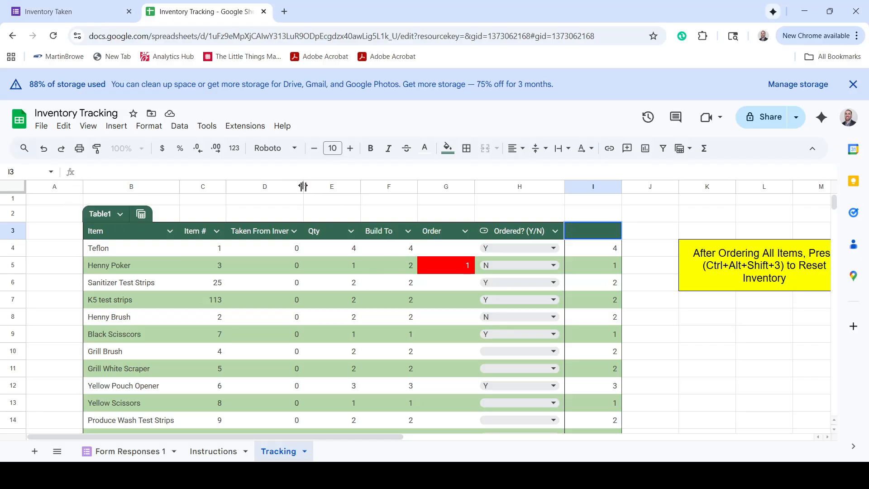
{"action": "left_click_drag", "start_coordinate": [303, 186], "coordinate": [325, 187]}
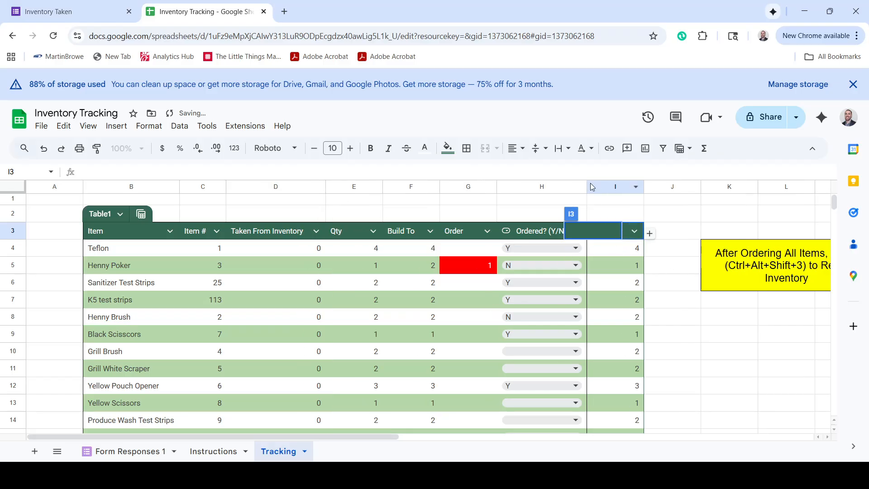
{"action": "left_click", "coordinate": [728, 405]}
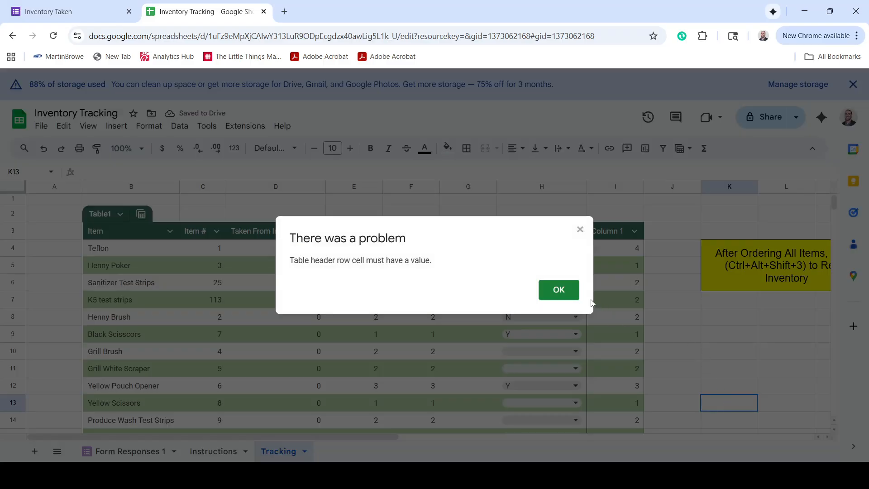
{"action": "left_click", "coordinate": [575, 296]}
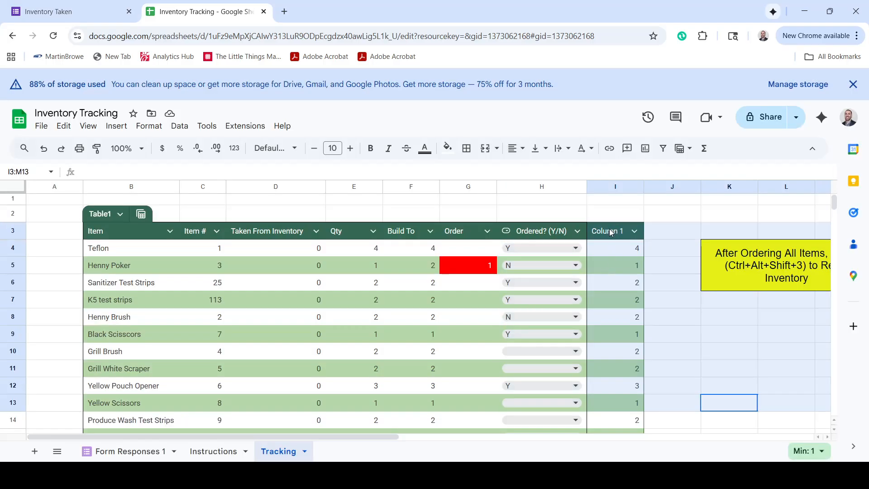
Rename the Column 1 header of the inventory table as Updated Qty.
{"action": "left_click", "coordinate": [753, 338]}
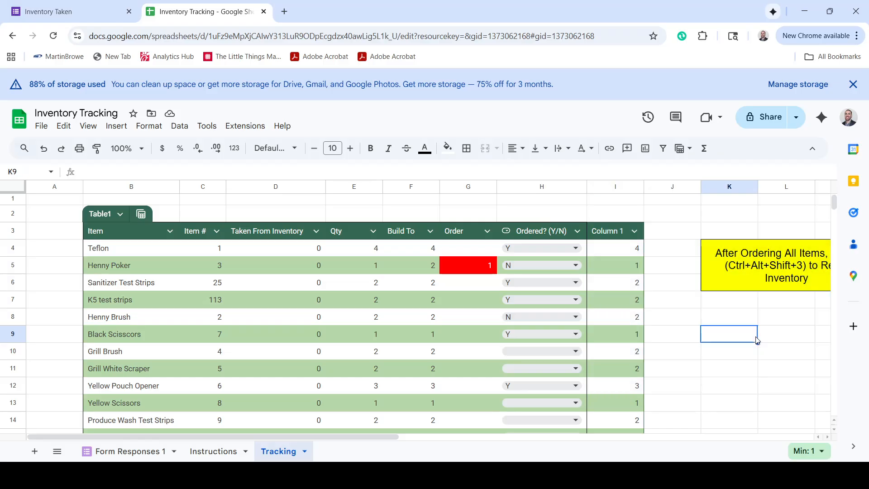
{"action": "left_click", "coordinate": [597, 230]}
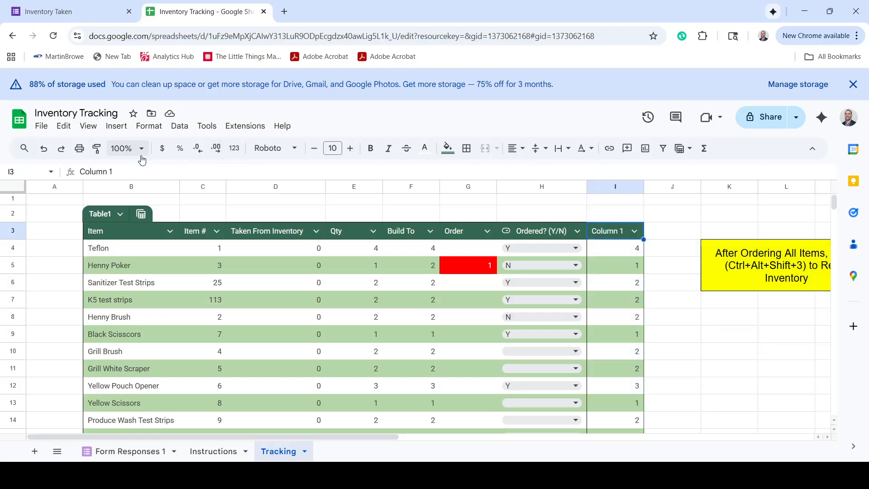
{"action": "left_click_drag", "start_coordinate": [136, 171], "coordinate": [2, 172]}
{"action": "type", "text": "Update"}
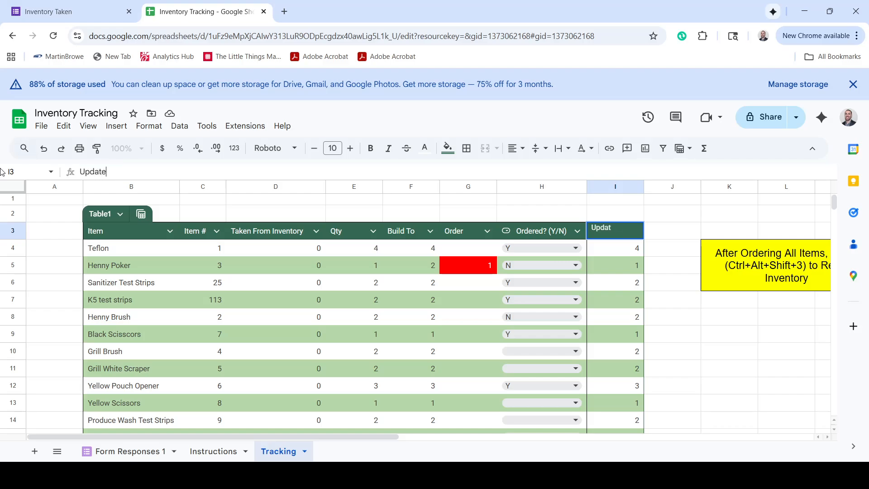
{"action": "type", "text": "d Inv"}
{"action": "key", "text": "BackSpace"}
{"action": "key", "text": "BackSpace"}
{"action": "key", "text": "BackSpace"}
{"action": "type", "text": "Qty"}
{"action": "key", "text": "Return"}
{"action": "left_click", "coordinate": [800, 392]}
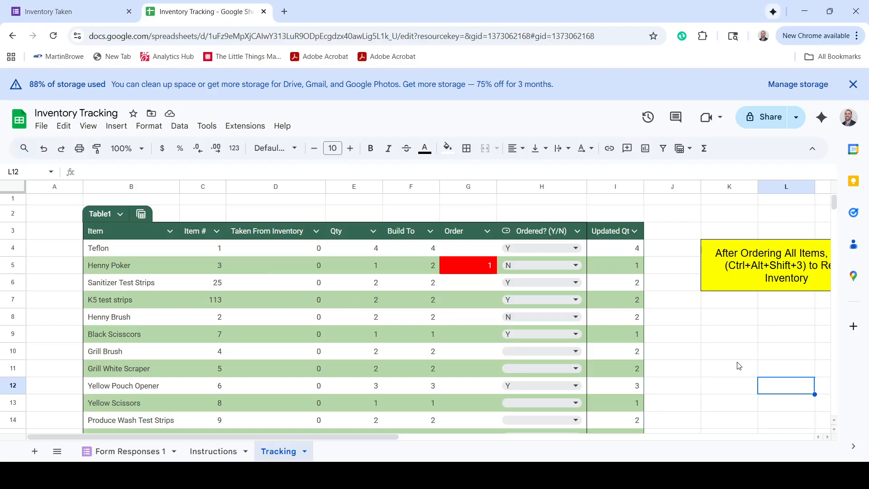
{"action": "left_click", "coordinate": [760, 343]}
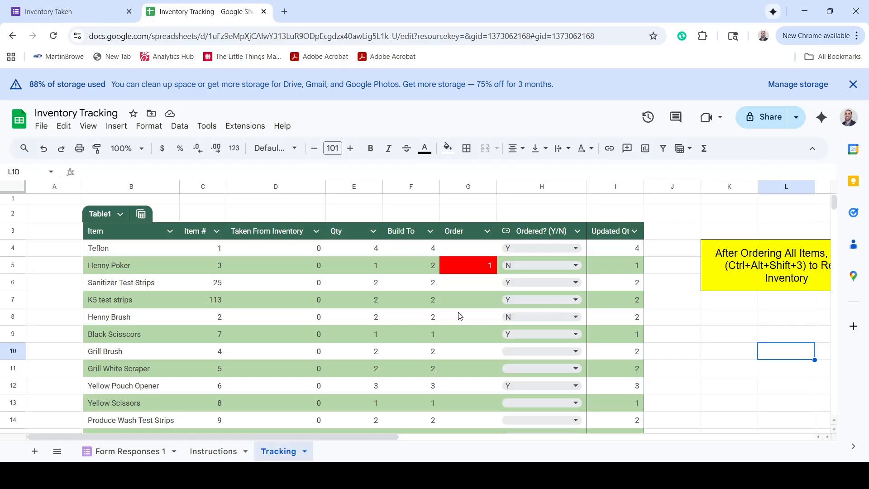
Set Ordered to Y for Henny Poker and run the inventory reset macro, ending back on the Tracking sheet.
{"action": "left_click", "coordinate": [536, 266]}
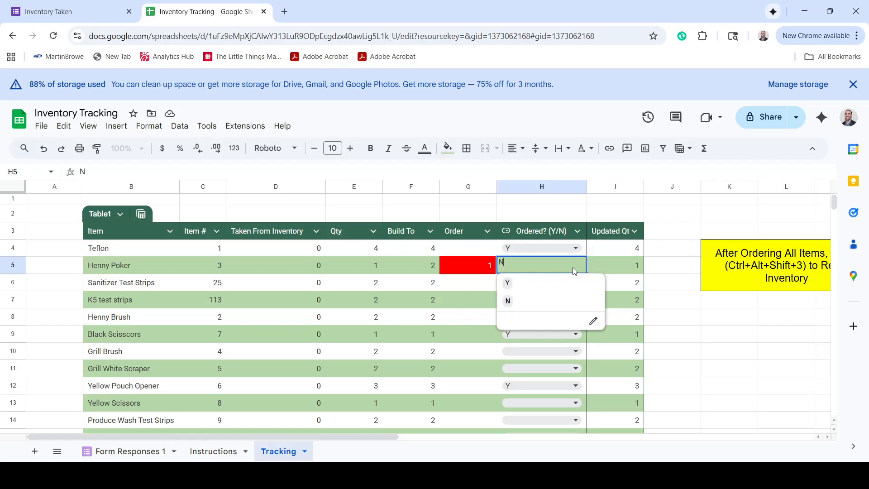
{"action": "left_click", "coordinate": [537, 284]}
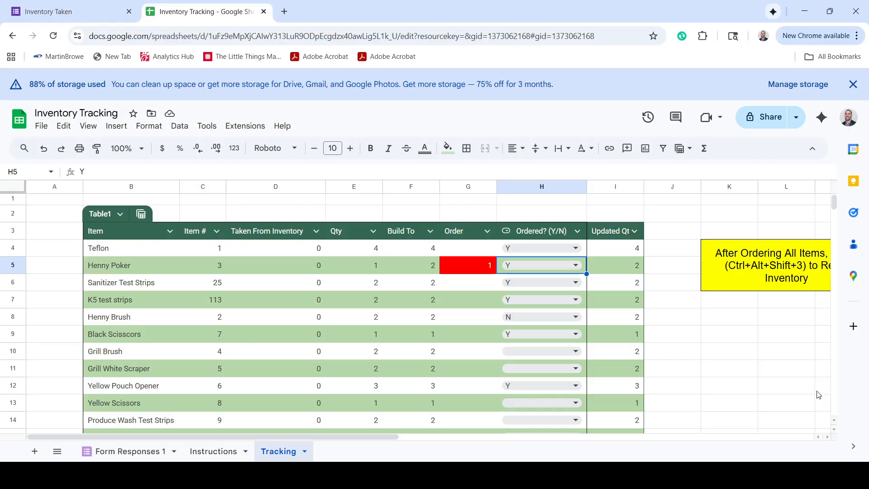
{"action": "key", "text": "ctrl+alt+shift+3"}
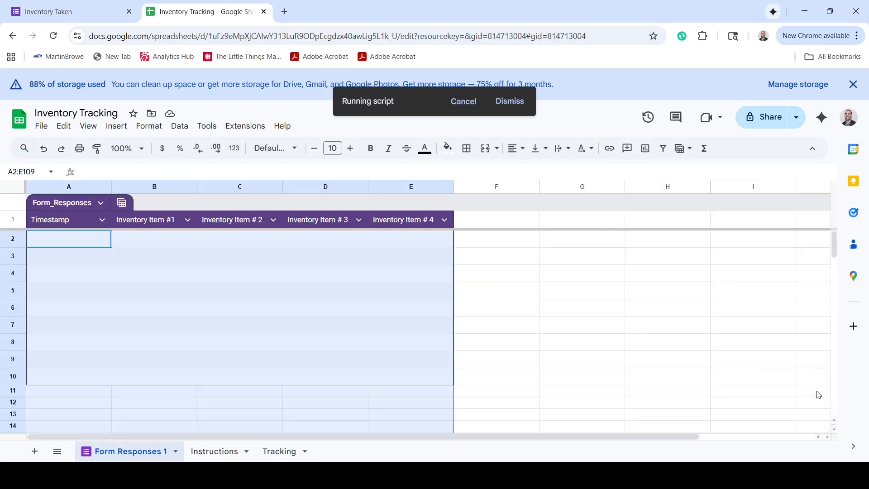
{"action": "left_click", "coordinate": [279, 450]}
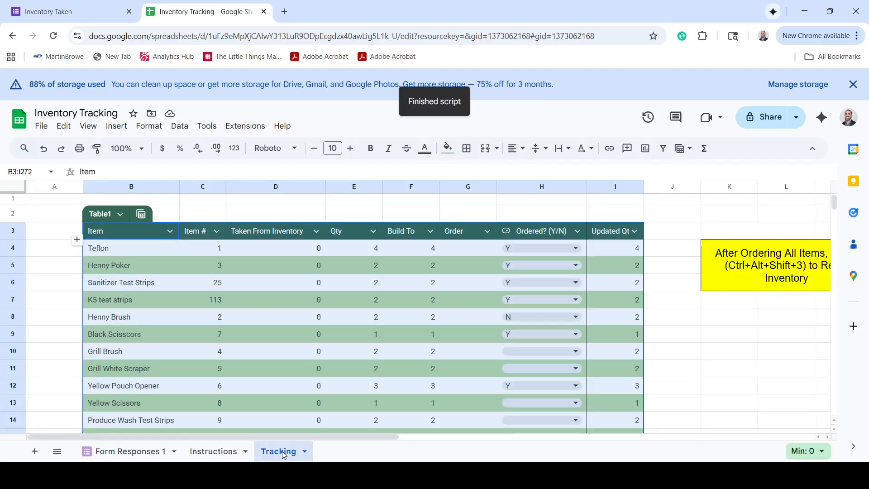
{"action": "left_click", "coordinate": [735, 389]}
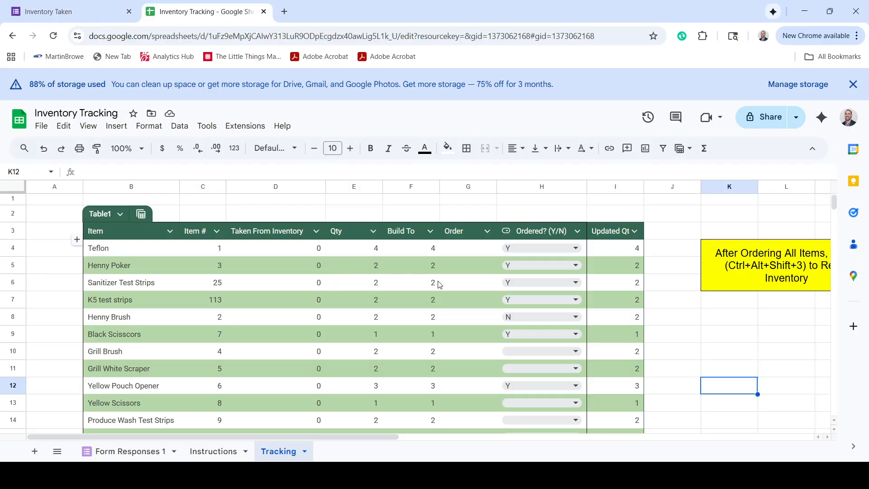
Submit another Inventory Taken form response with 1 for items 1 and 2 and 5 for items 3 and 4.
{"action": "left_click", "coordinate": [24, 8]}
{"action": "left_click", "coordinate": [312, 160]}
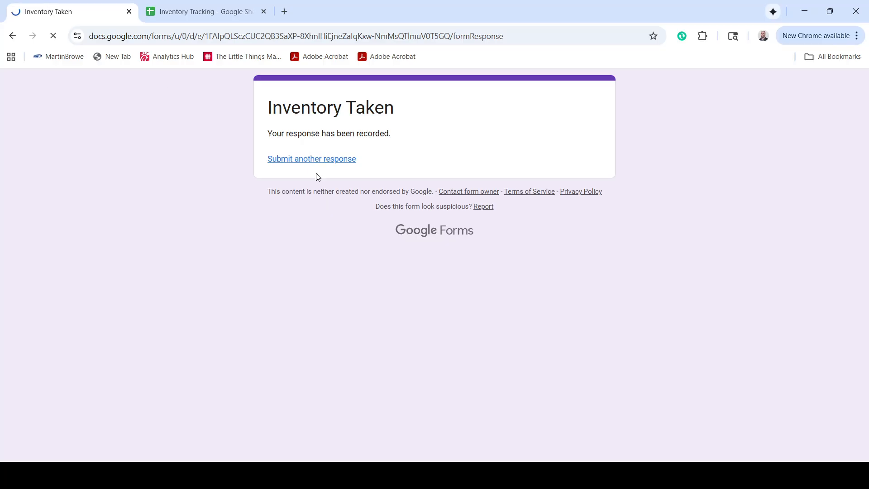
{"action": "left_click", "coordinate": [322, 228]}
{"action": "type", "text": "1"}
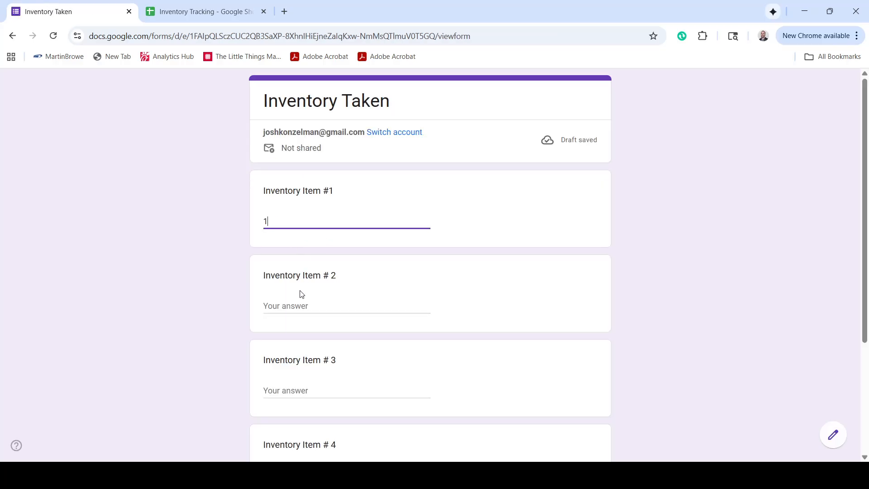
{"action": "left_click", "coordinate": [291, 304]}
{"action": "type", "text": "1"}
{"action": "left_click", "coordinate": [284, 390]}
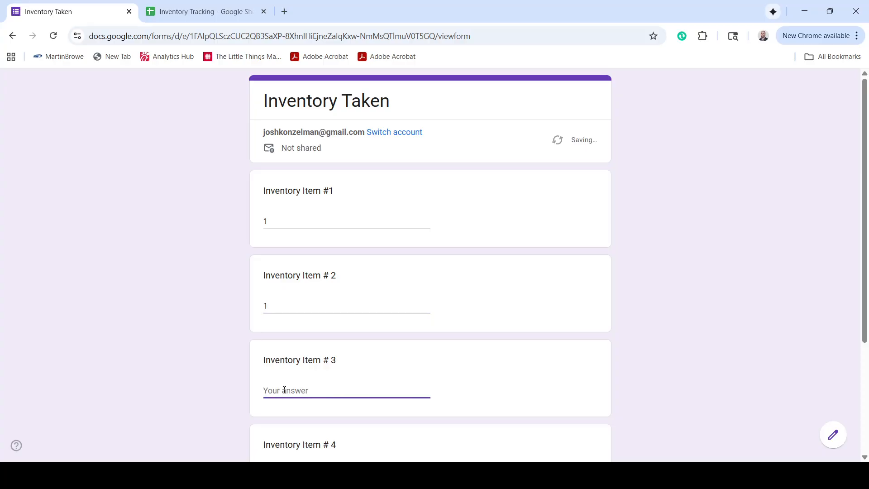
{"action": "type", "text": "5"}
{"action": "left_click", "coordinate": [344, 446]}
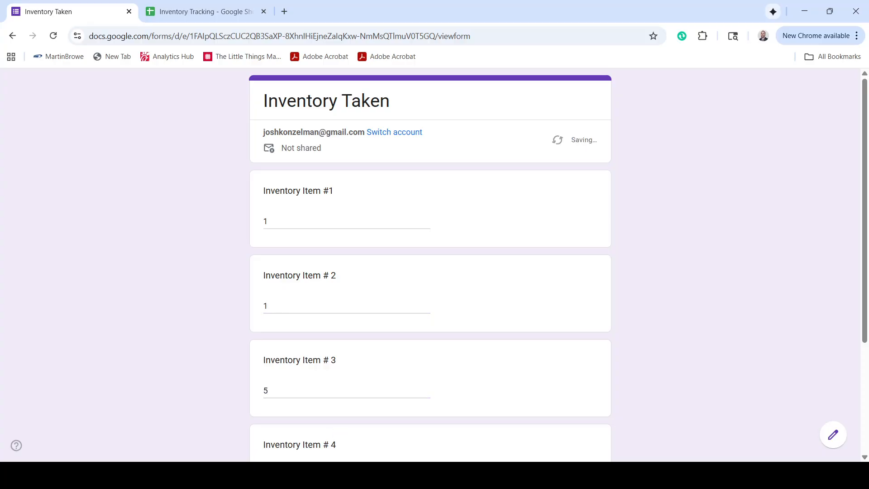
{"action": "left_click_drag", "start_coordinate": [864, 203], "coordinate": [864, 257]}
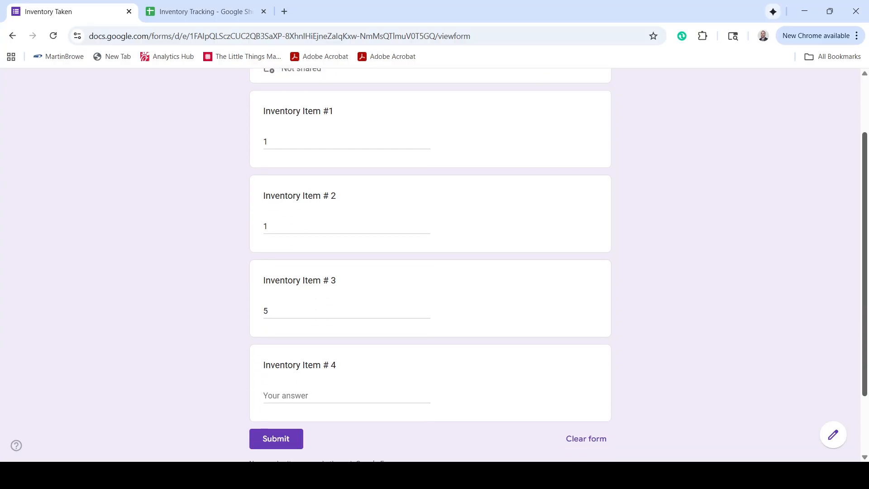
{"action": "left_click", "coordinate": [265, 395]}
{"action": "type", "text": "5"}
{"action": "left_click", "coordinate": [272, 445]}
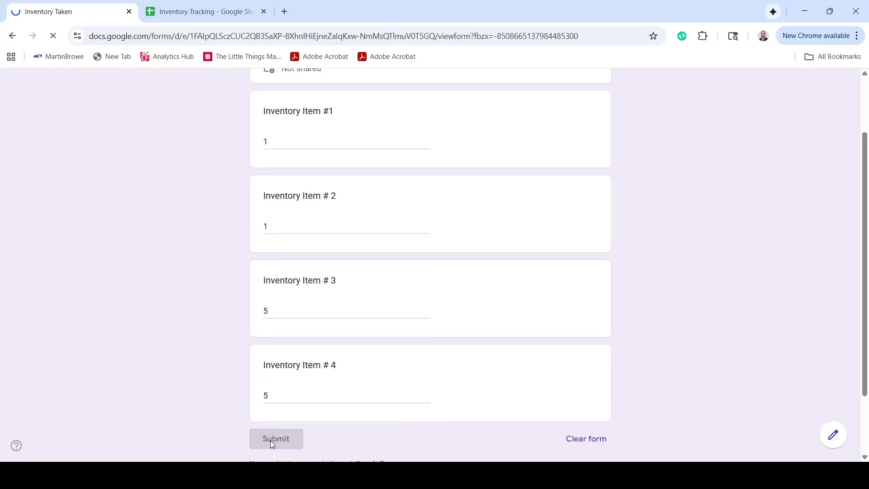
Return to the Inventory Tracking spreadsheet and sort the table by the Order column from A to Z.
{"action": "left_click", "coordinate": [221, 15]}
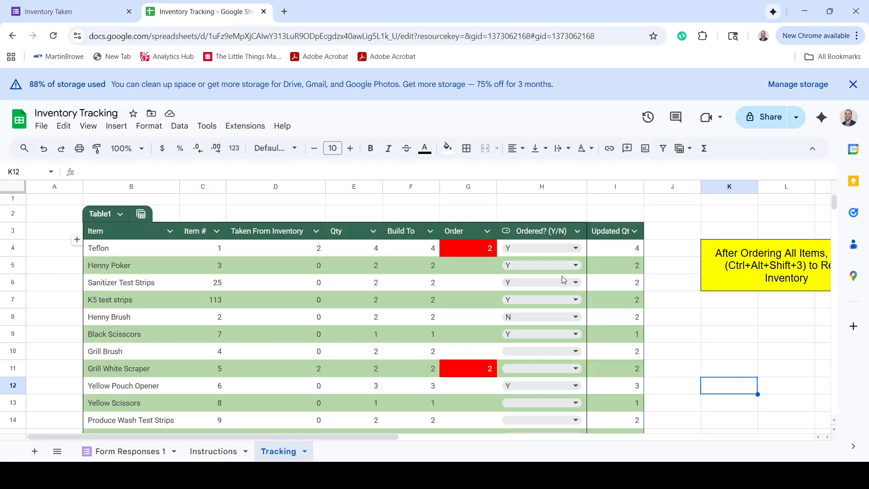
{"action": "left_click", "coordinate": [487, 229]}
{"action": "mouse_move", "coordinate": [544, 271]}
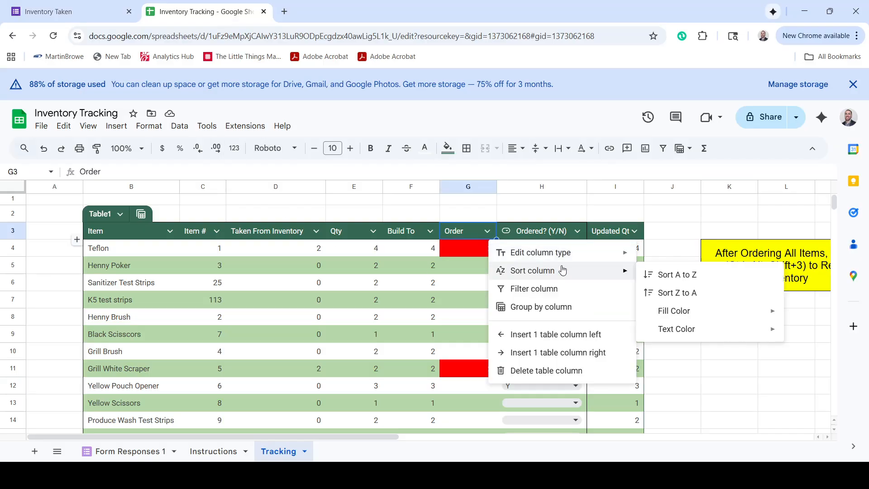
{"action": "left_click", "coordinate": [670, 274]}
{"action": "left_click", "coordinate": [741, 405]}
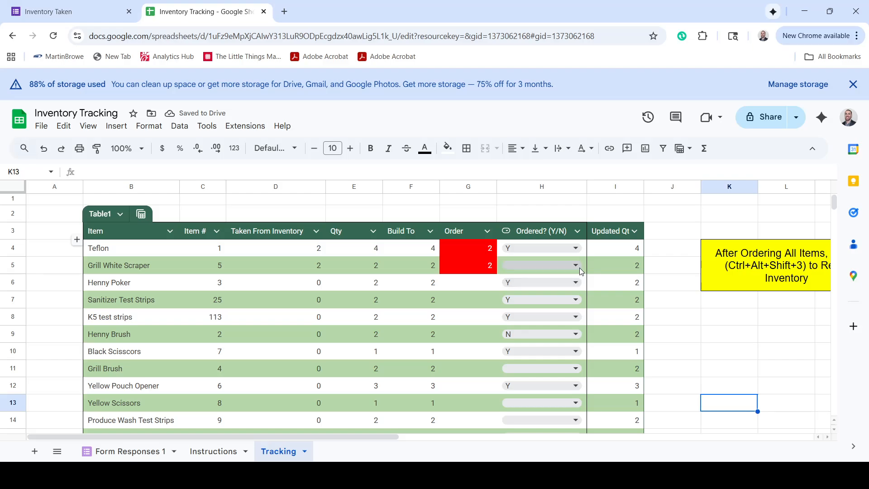
Set Ordered to N for Grill White Scraper and run the inventory reset macro, ending back on the Tracking sheet.
{"action": "left_click", "coordinate": [539, 269]}
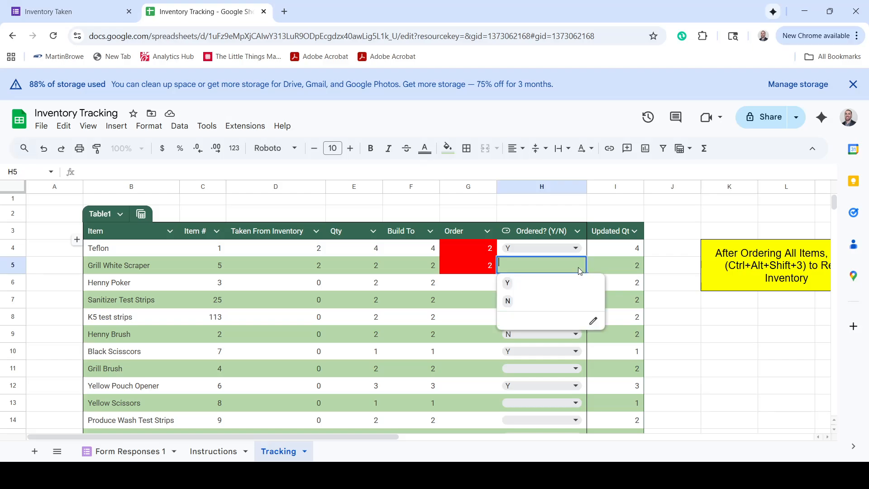
{"action": "left_click", "coordinate": [531, 306]}
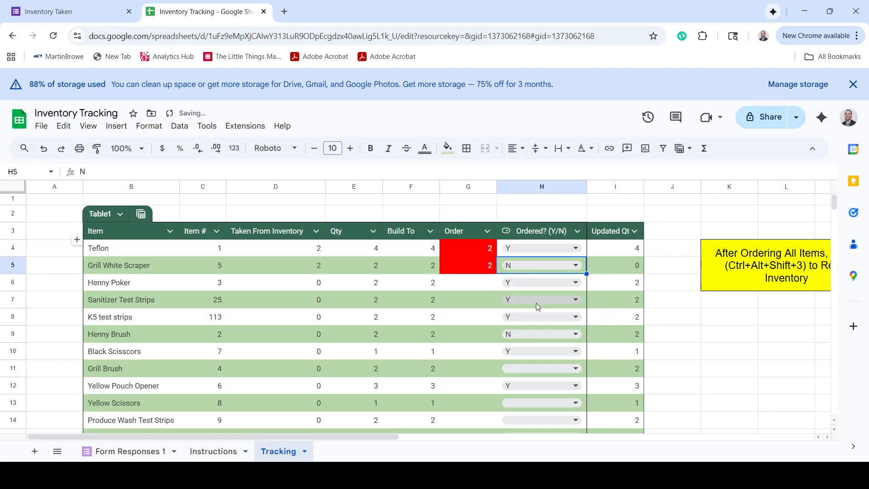
{"action": "left_click", "coordinate": [790, 403]}
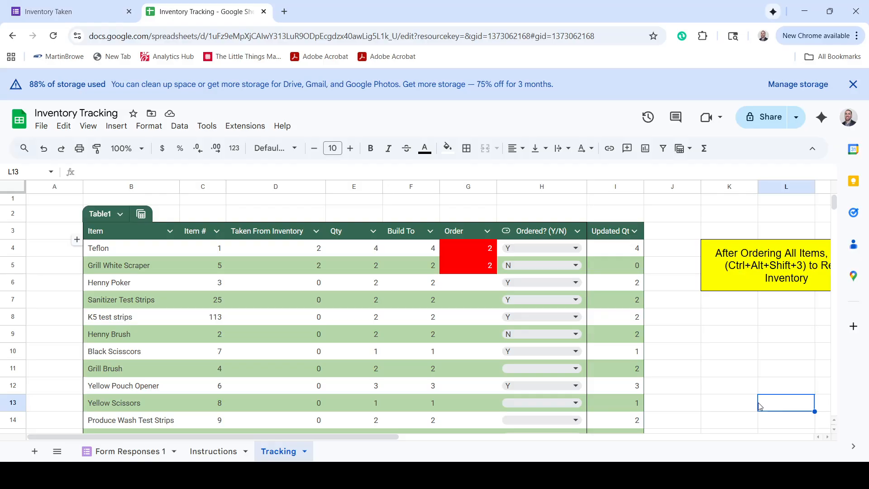
{"action": "key", "text": "ctrl+alt+shift+3"}
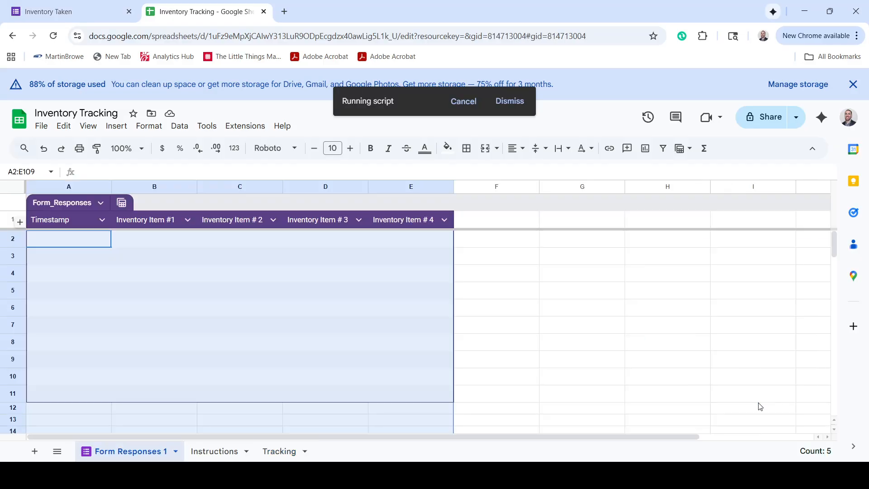
{"action": "left_click", "coordinate": [280, 452]}
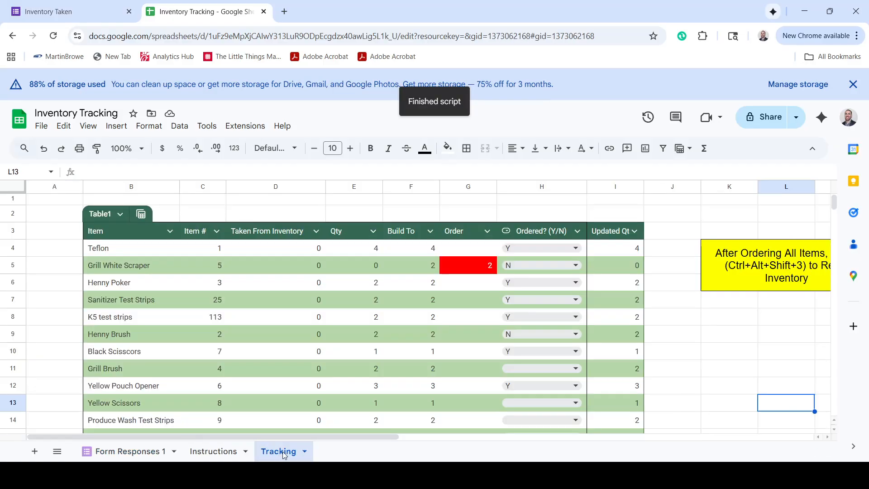
{"action": "left_click", "coordinate": [723, 355]}
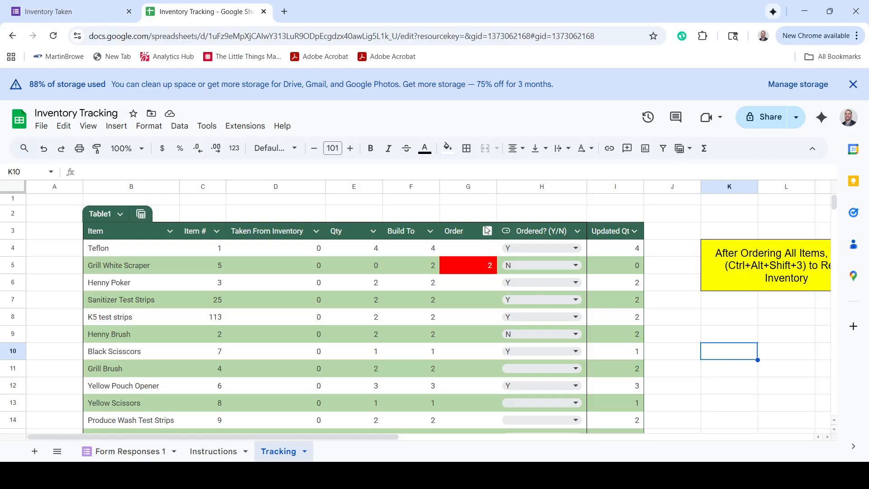